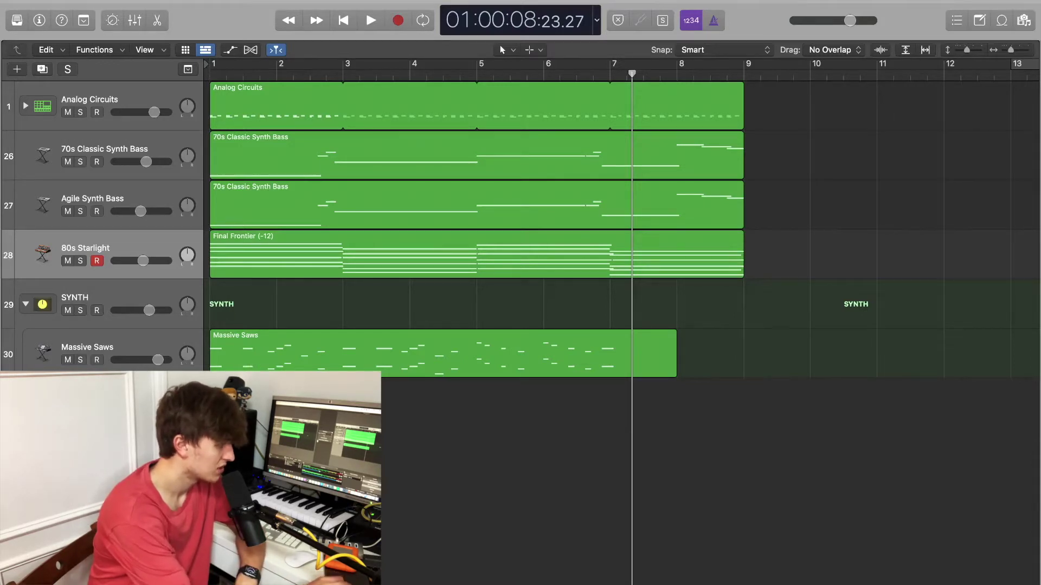
# - Play the eight-bar synthwave arrangement from bar 1 and stop at the end of the regions
pyautogui.press('Return')
pyautogui.press('space')
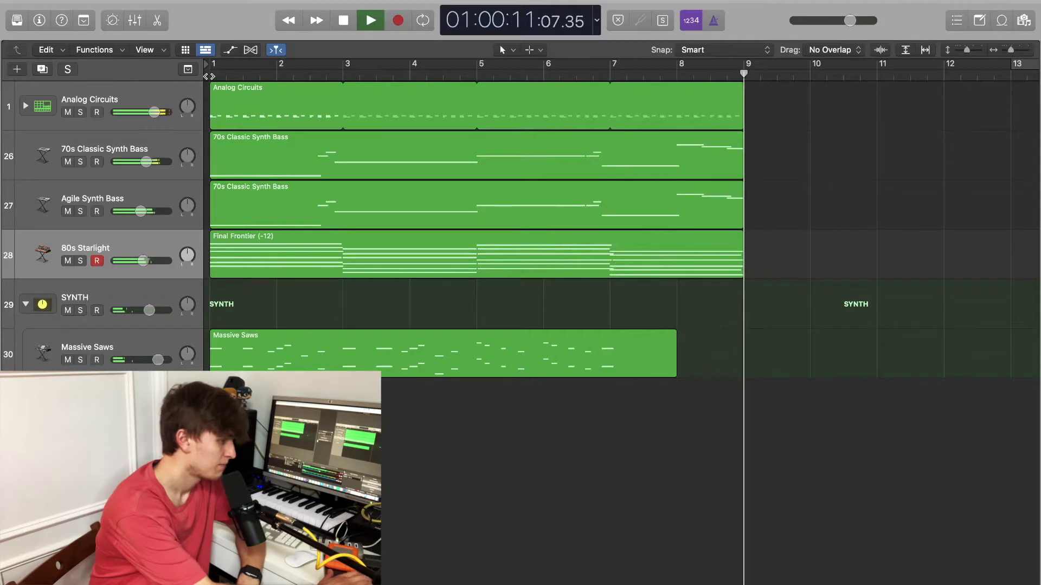
pyautogui.press('space')
# - Solo the Analog Circuits drum track and play it briefly from bar 1
pyautogui.press('z')
pyautogui.click(134, 102)
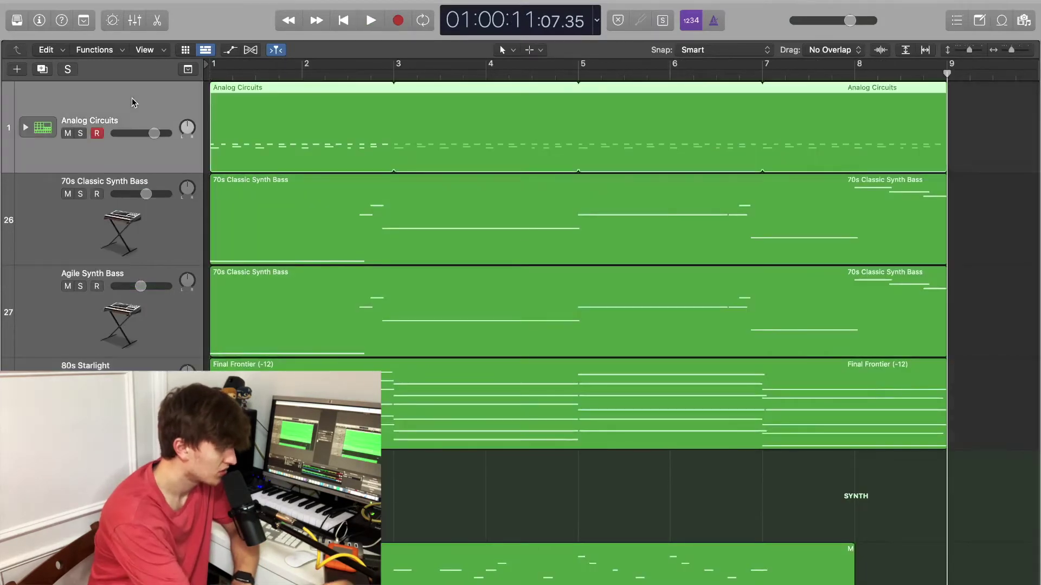
pyautogui.click(80, 133)
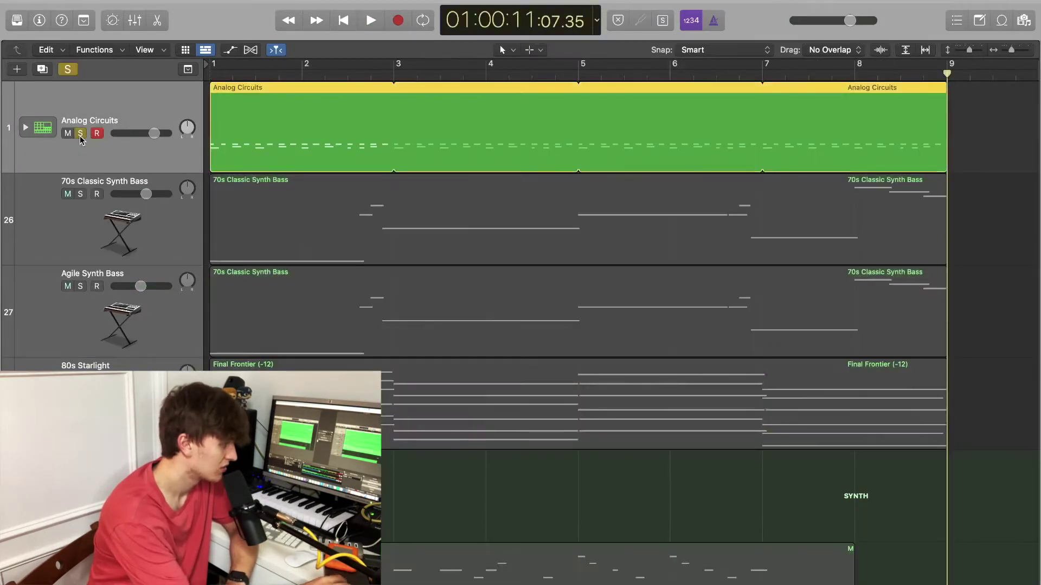
pyautogui.press('Return')
pyautogui.press('space')
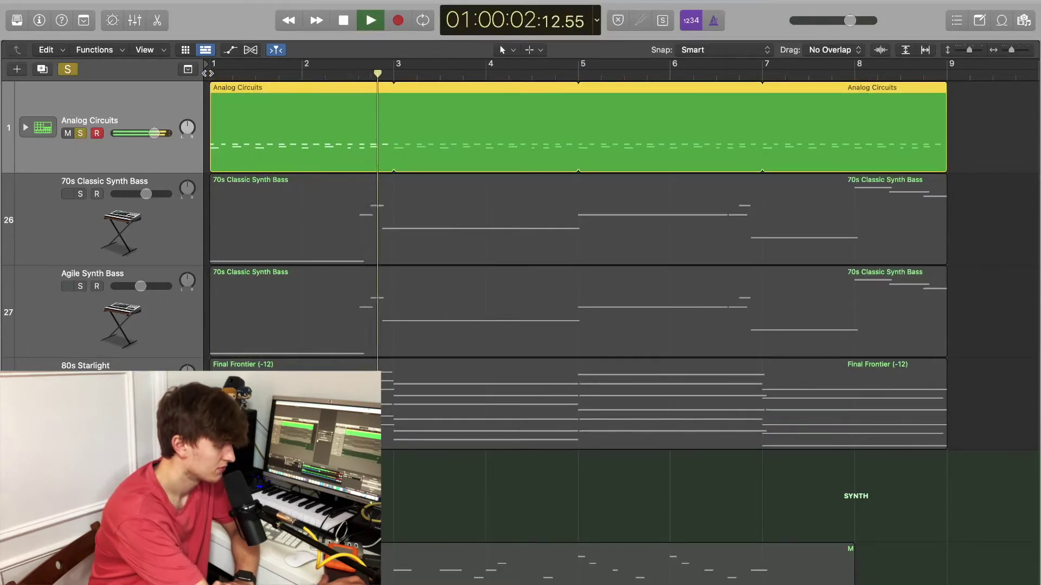
pyautogui.press('space')
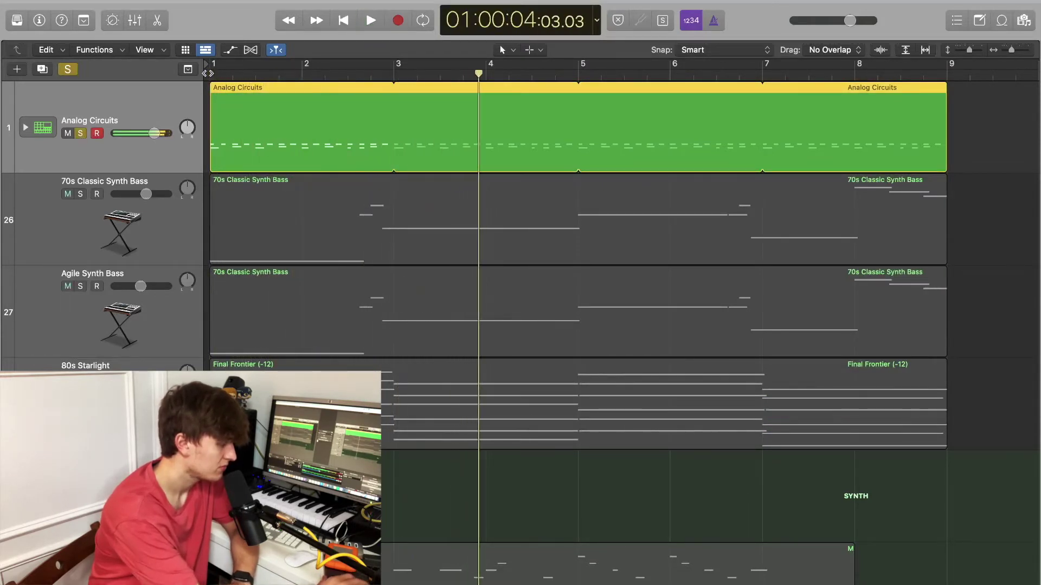
# - Expand the Analog Circuits stack to reveal Kick 1, Kick 2 and Snare 1, and select Snare 1
pyautogui.click(25, 129)
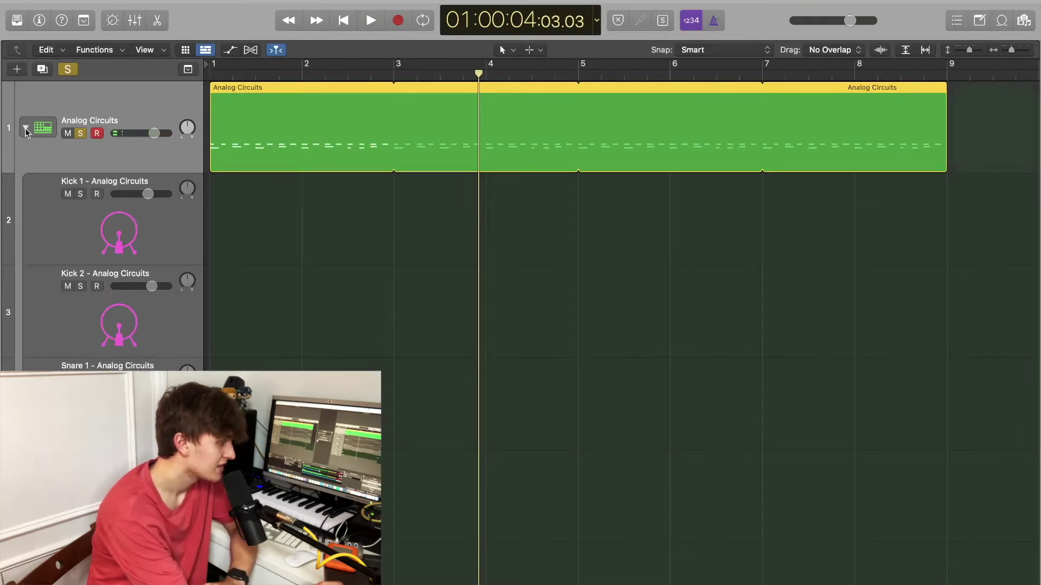
pyautogui.scroll(-1, 167, 273)
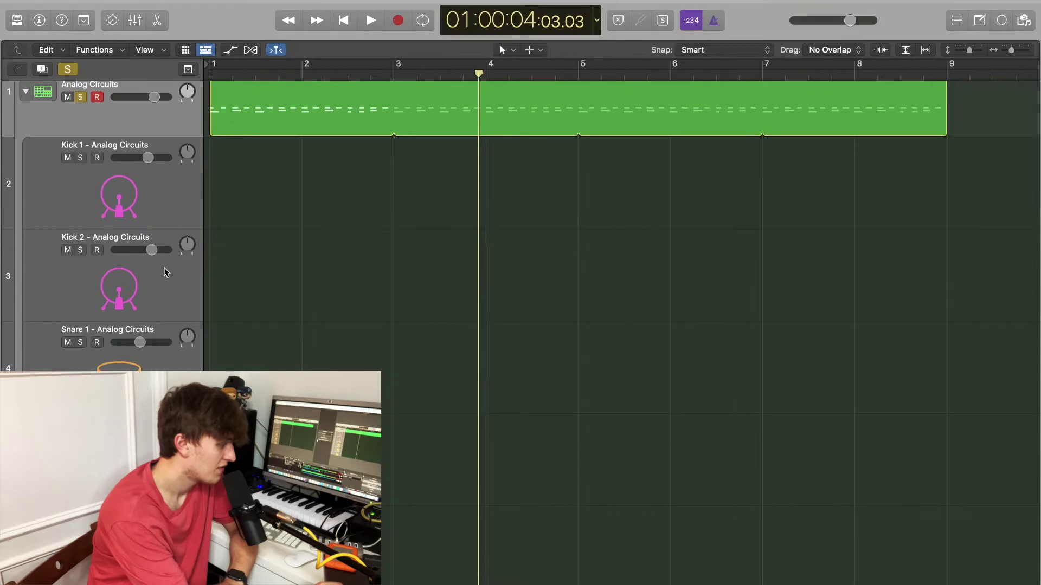
pyautogui.click(159, 365)
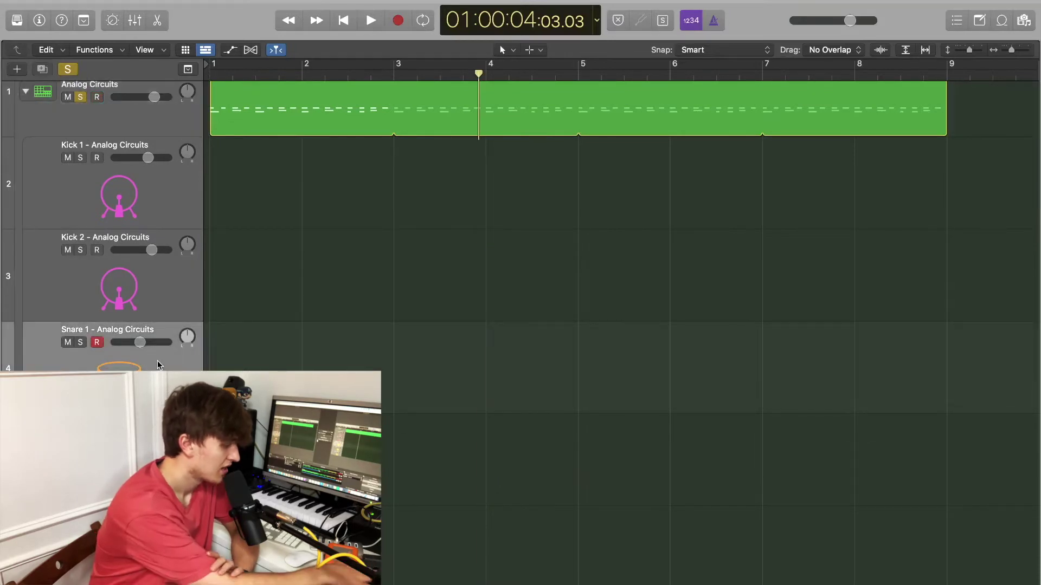
pyautogui.press('x')
# - Inspect the 2.6s Hansa Studio Space Designer reverb on Bus 7, then close it and the mixer
pyautogui.hscroll(10, 927, 260)
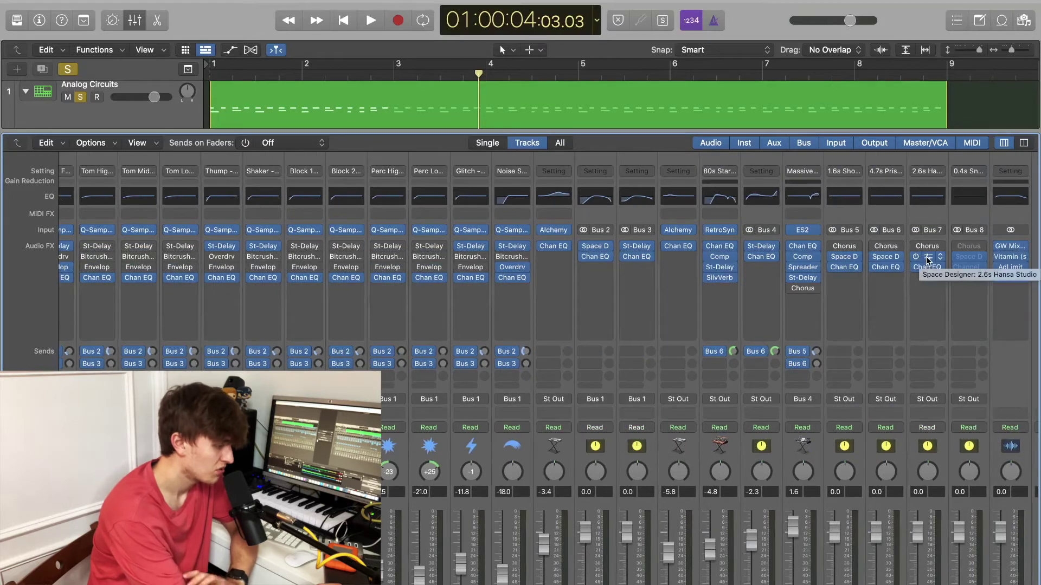
pyautogui.click(928, 260)
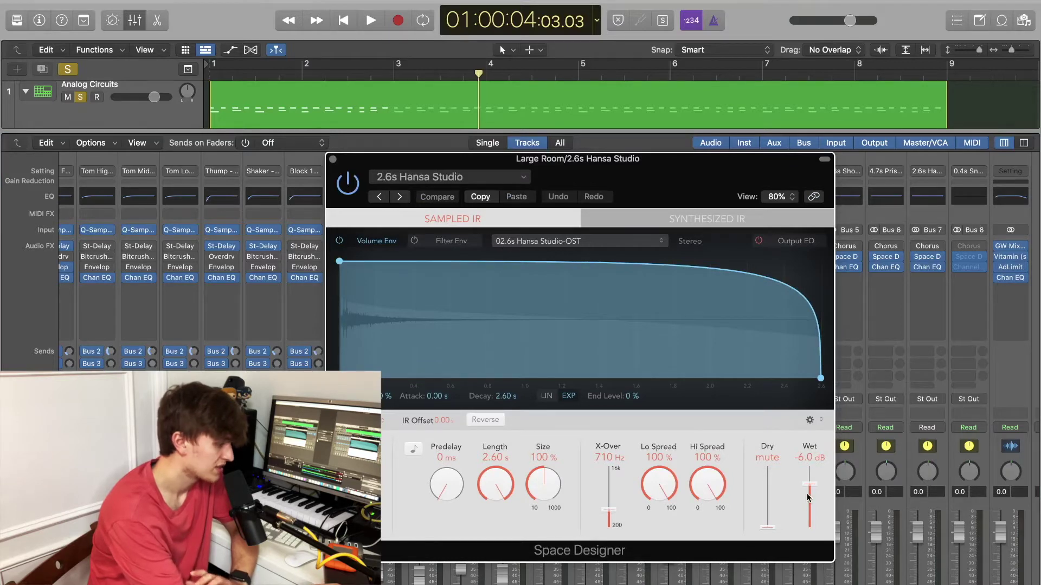
pyautogui.click(333, 159)
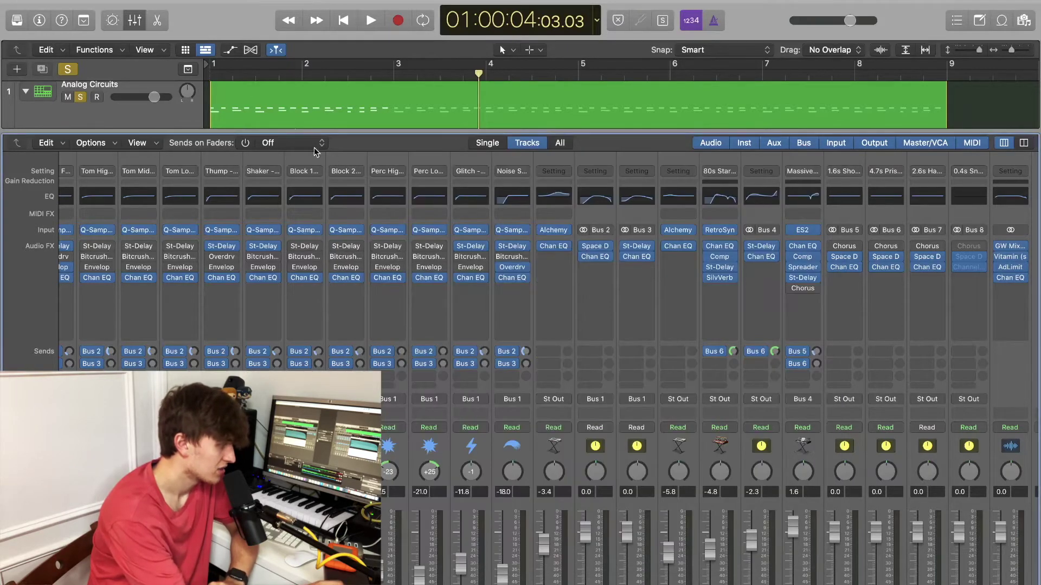
pyautogui.press('x')
pyautogui.scroll(-5, 439, 390)
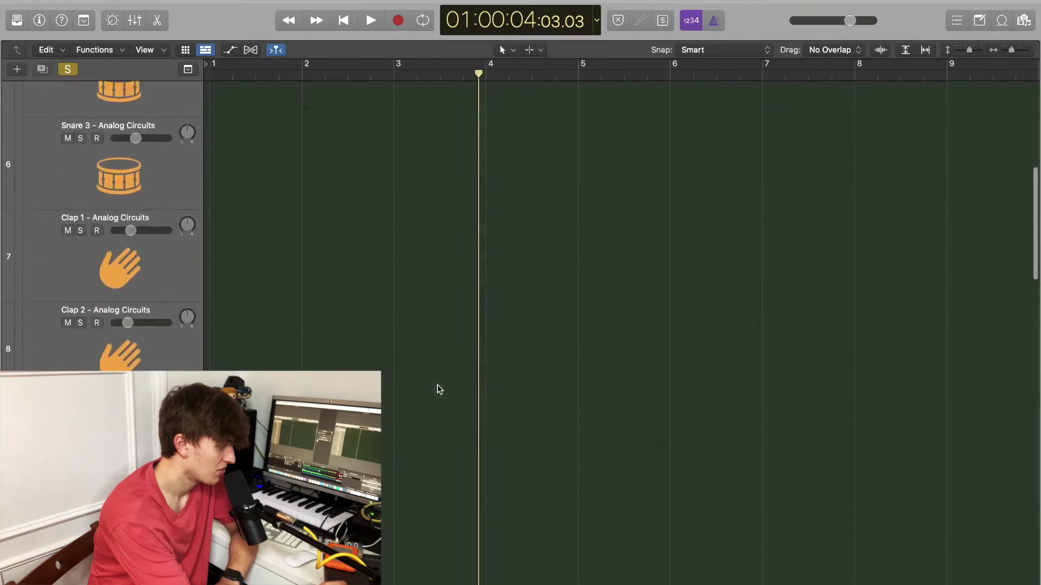
# - Play briefly from bar 4, then zoom out to fit the whole project
pyautogui.scroll(3, 439, 389)
pyautogui.scroll(2, 439, 390)
pyautogui.press('space')
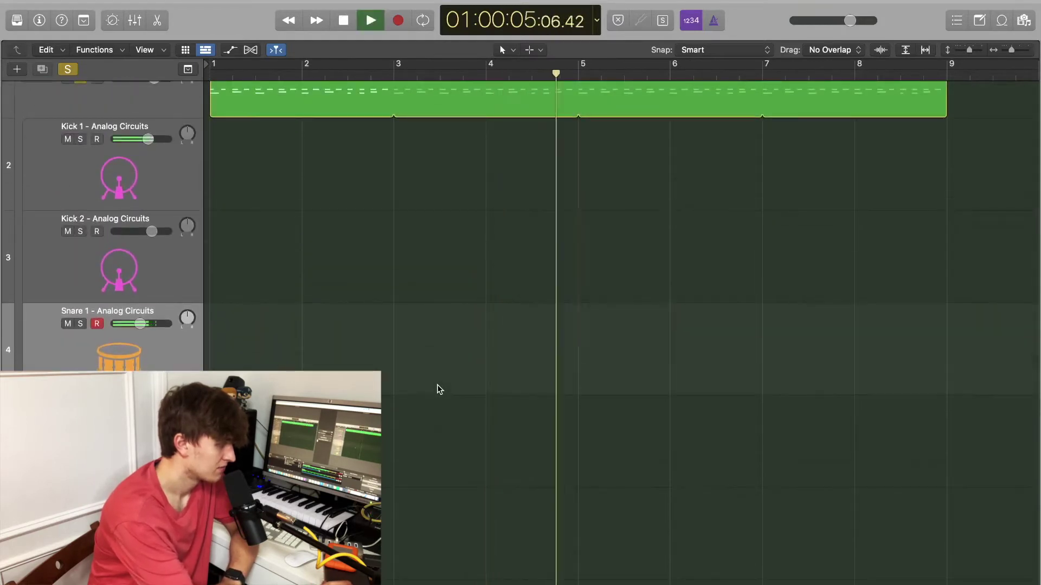
pyautogui.press('space')
pyautogui.press('z')
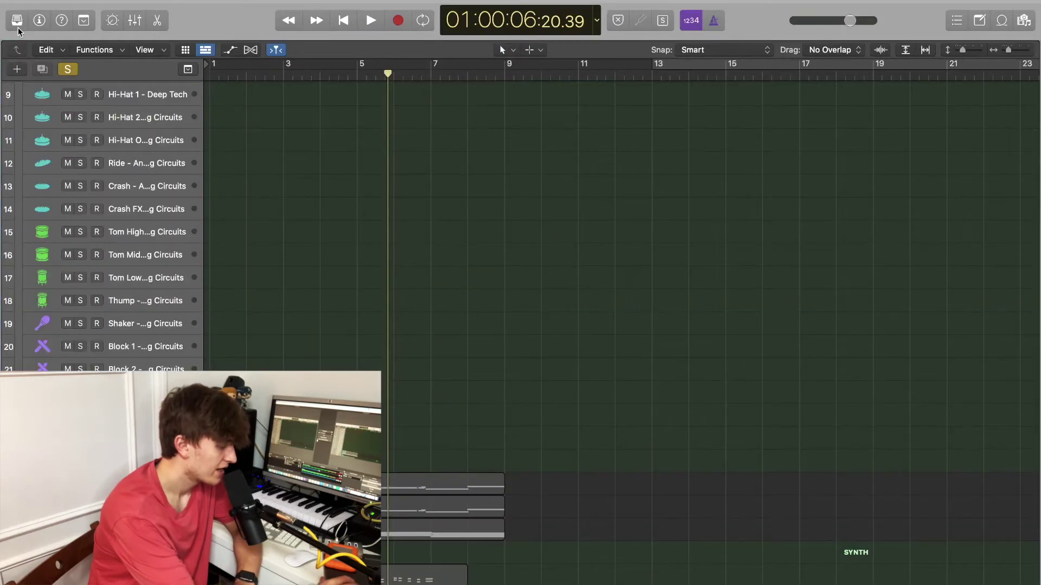
# - Browse the sound library and select the 70s Classic Synth Bass tracks
pyautogui.click(17, 25)
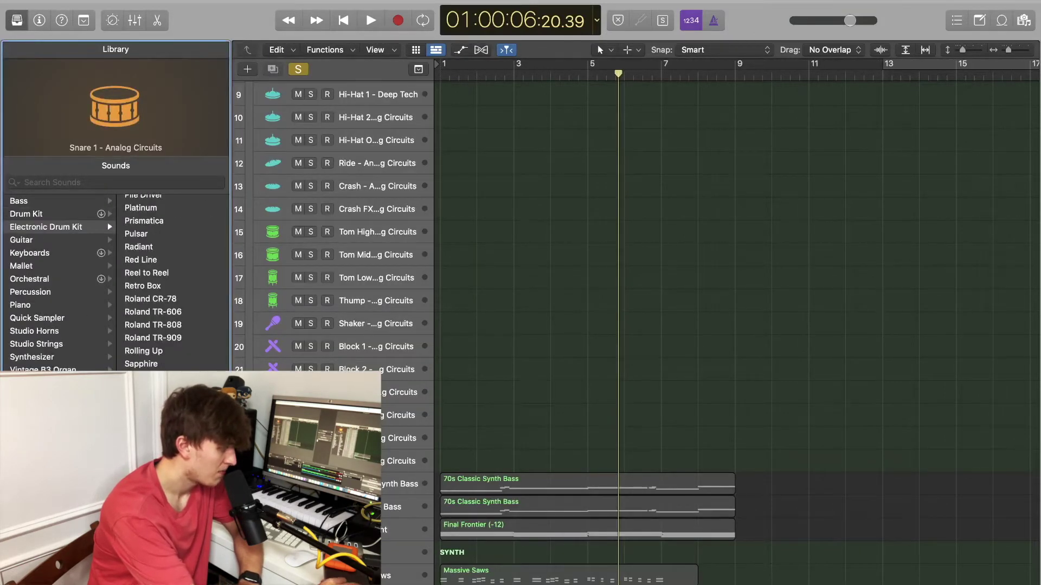
pyautogui.scroll(15, 141, 237)
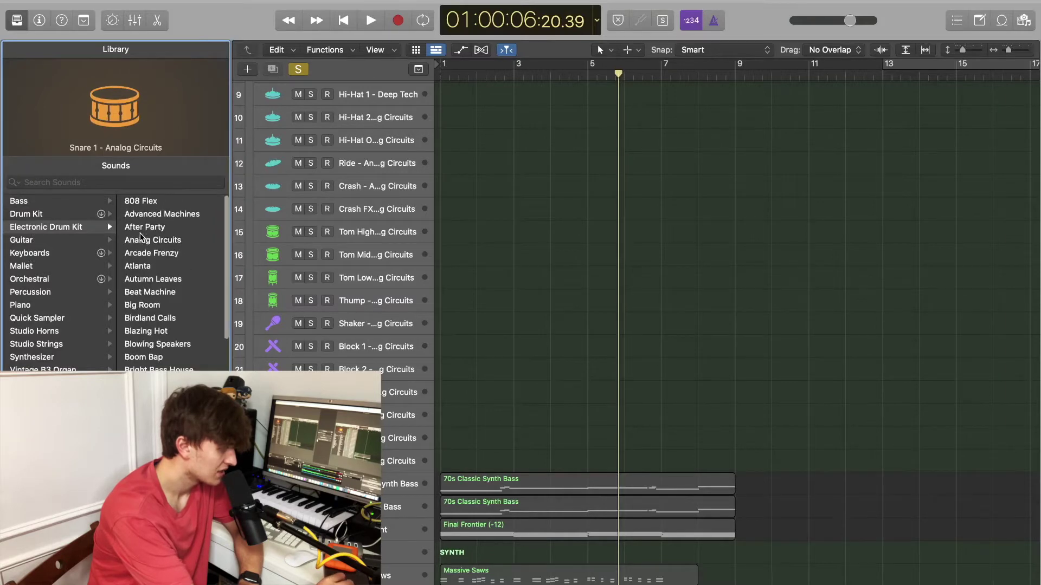
pyautogui.click(17, 21)
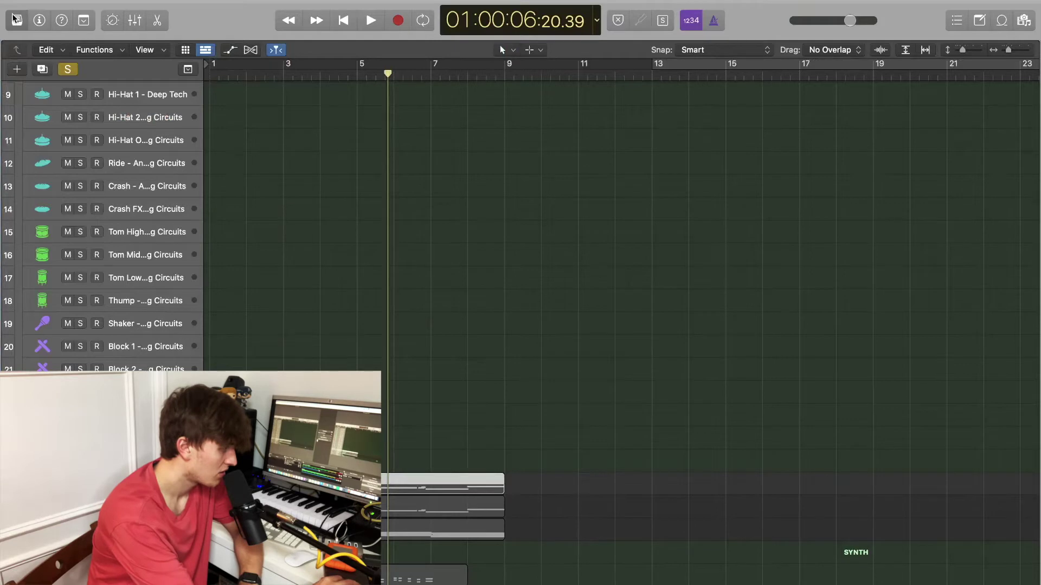
pyautogui.click(16, 20)
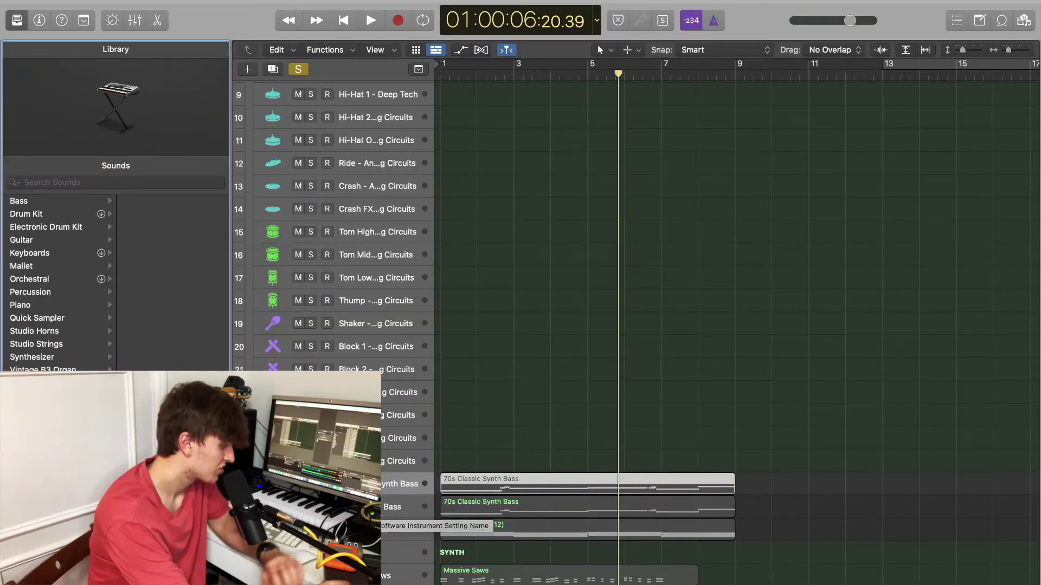
pyautogui.click(401, 507)
pyautogui.click(402, 484)
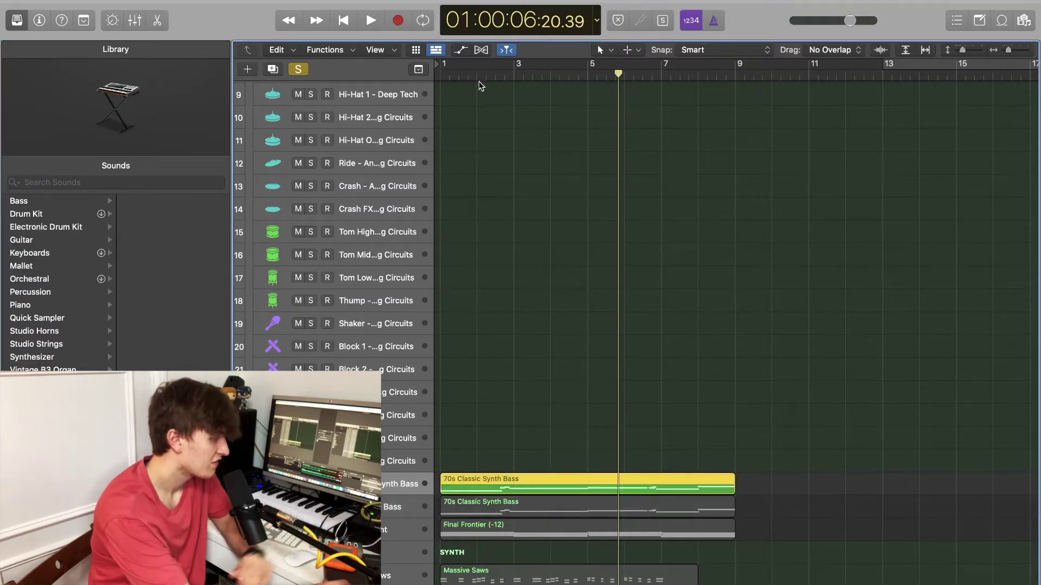
# - Enlarge the track rows and bar width, then play from bar 1 until just before bar 9
pyautogui.click(441, 76)
pyautogui.press('Down')
pyautogui.press('super+Down')
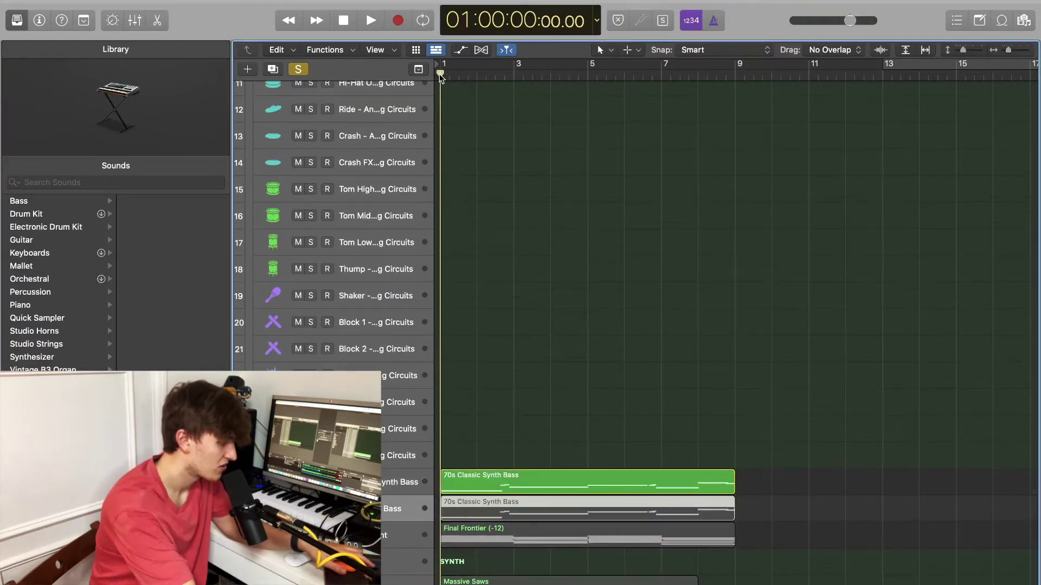
pyautogui.press('super+Down')
pyautogui.press('super+Down')
pyautogui.press('super+Right')
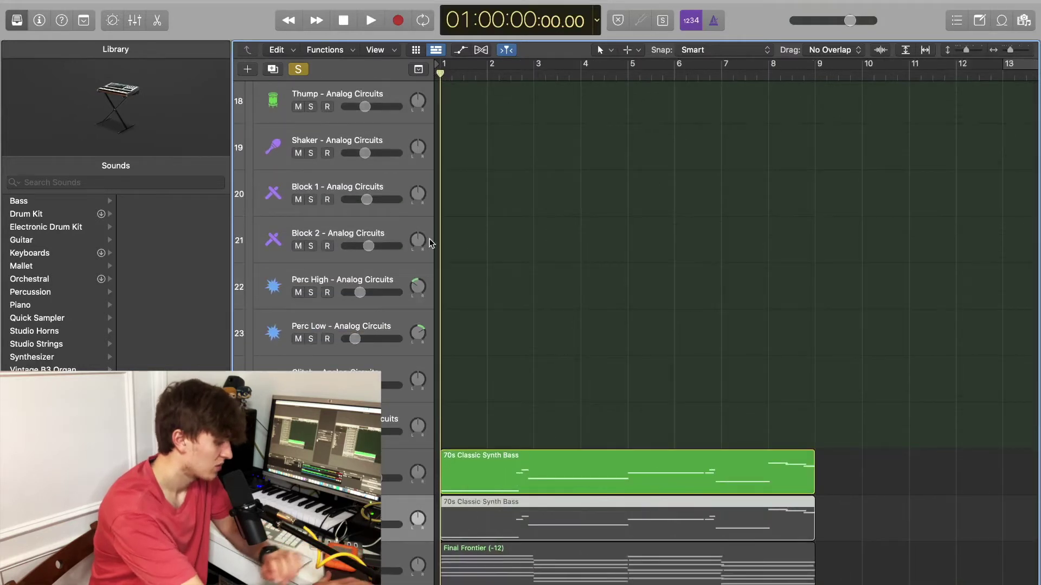
pyautogui.press('space')
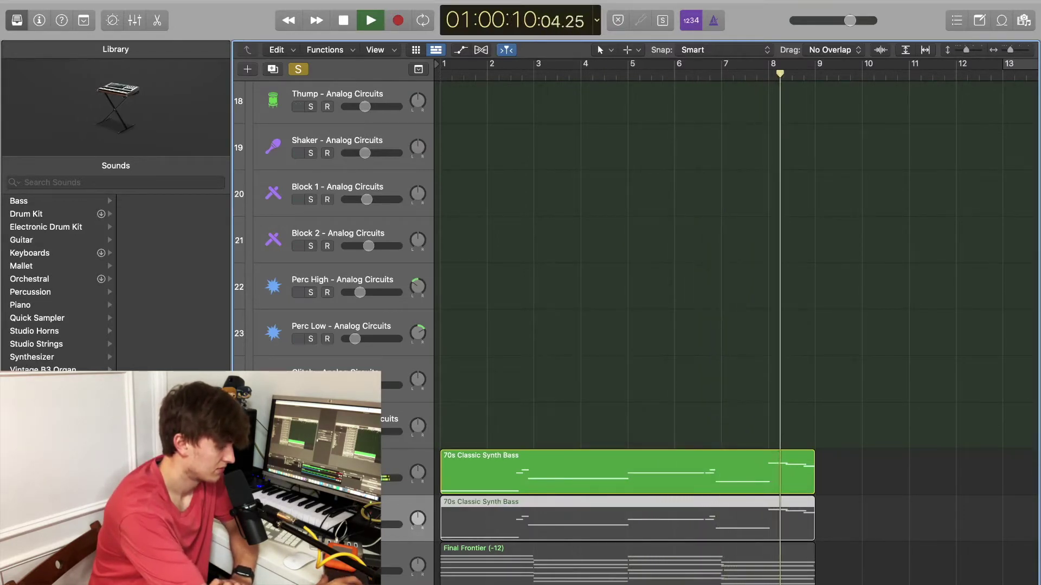
pyautogui.press('space')
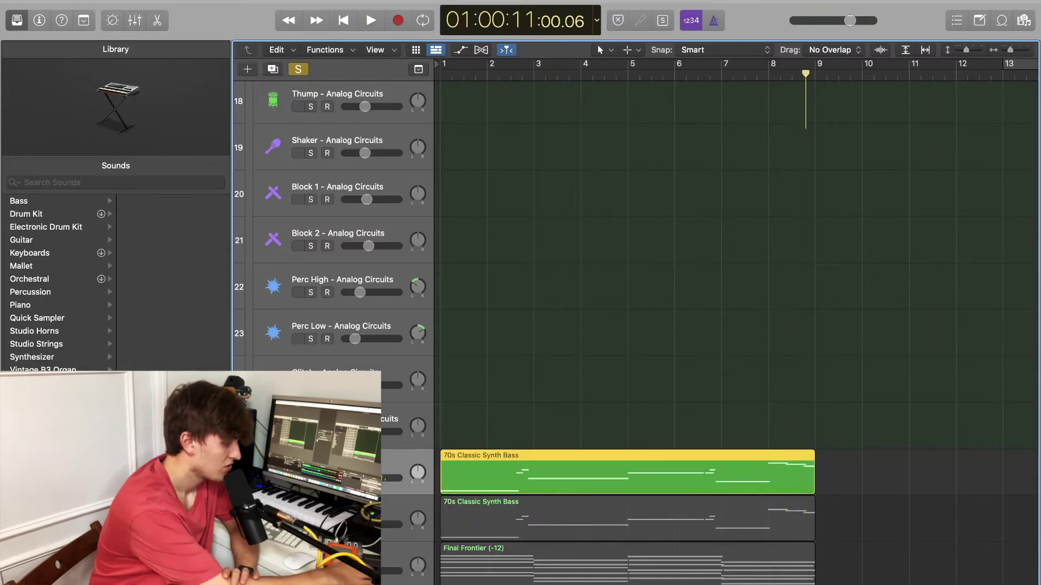
pyautogui.press('x')
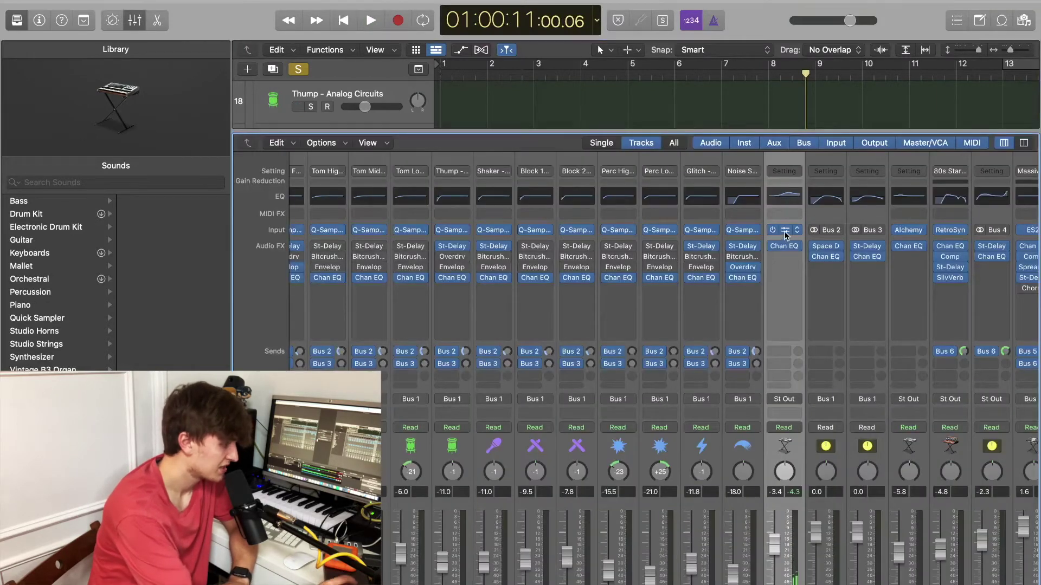
# - Inspect the 70s Classic Synth Bass Alchemy preset and Channel EQ curve, then close them and the mixer
pyautogui.click(785, 232)
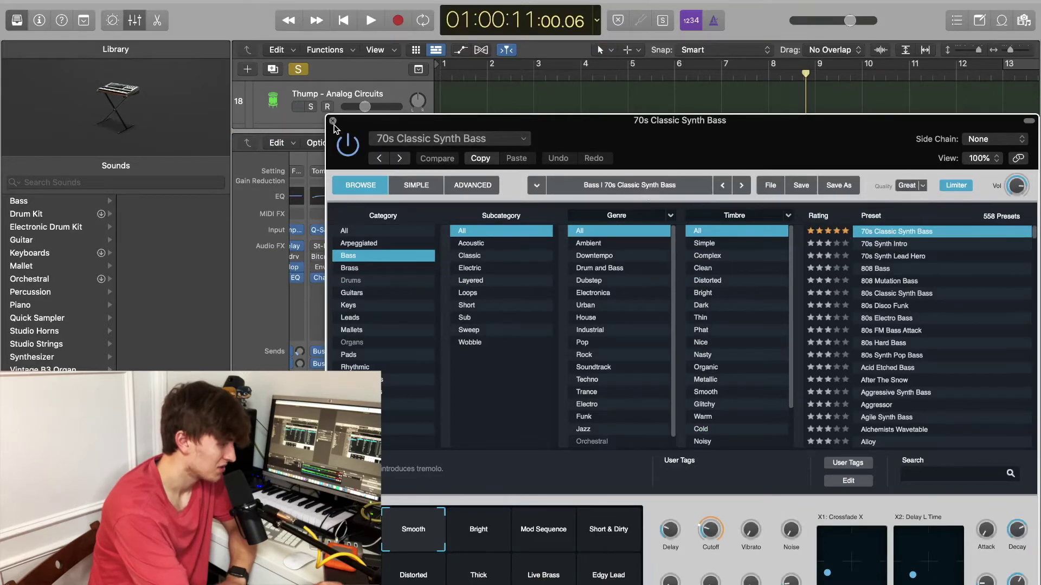
pyautogui.click(333, 121)
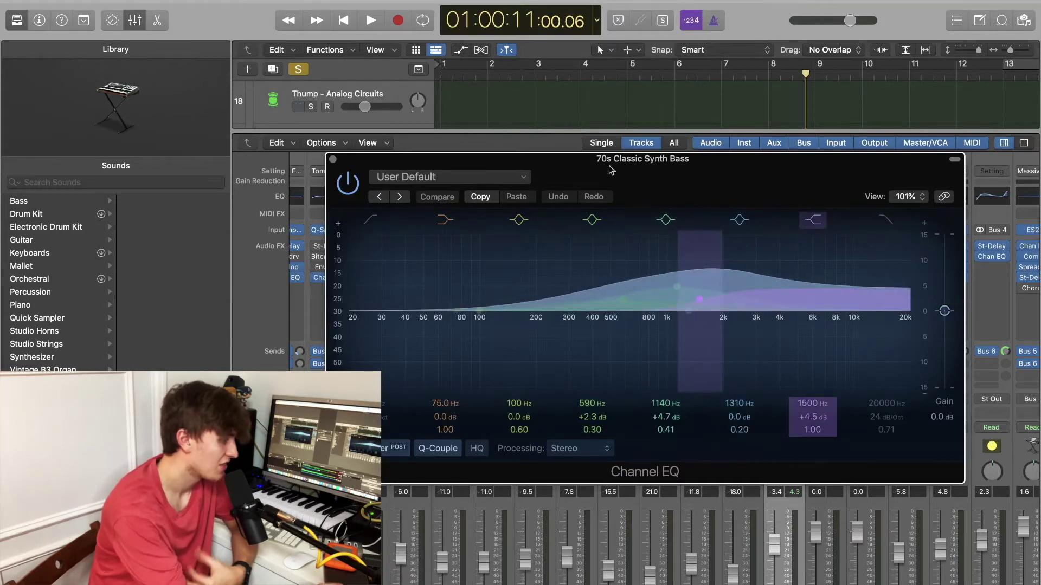
pyautogui.press('super+w')
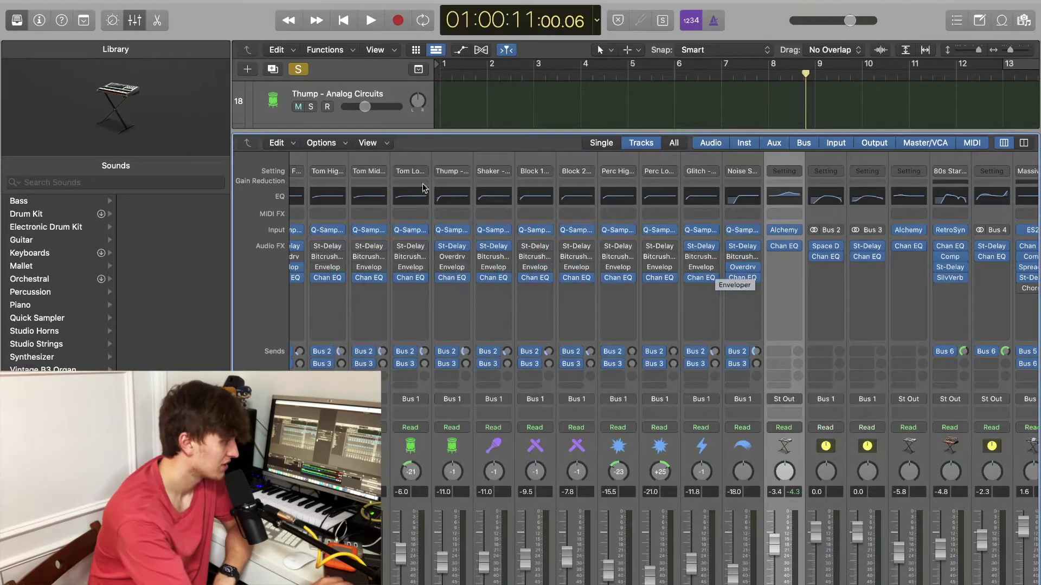
pyautogui.press('x')
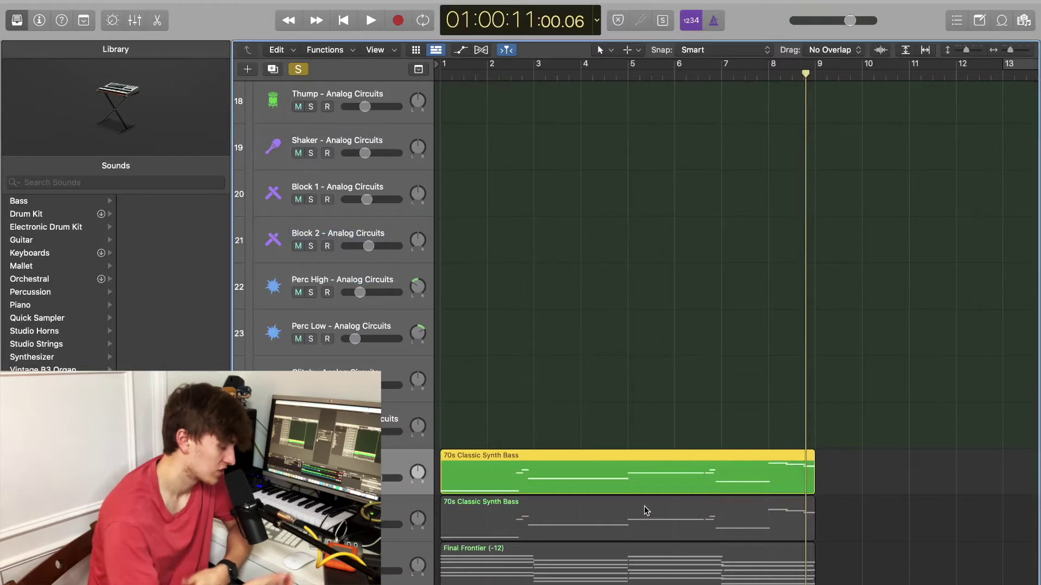
# - Select the lower 70s Classic Synth Bass region and play from bar 1 to near bar 9
pyautogui.click(488, 520)
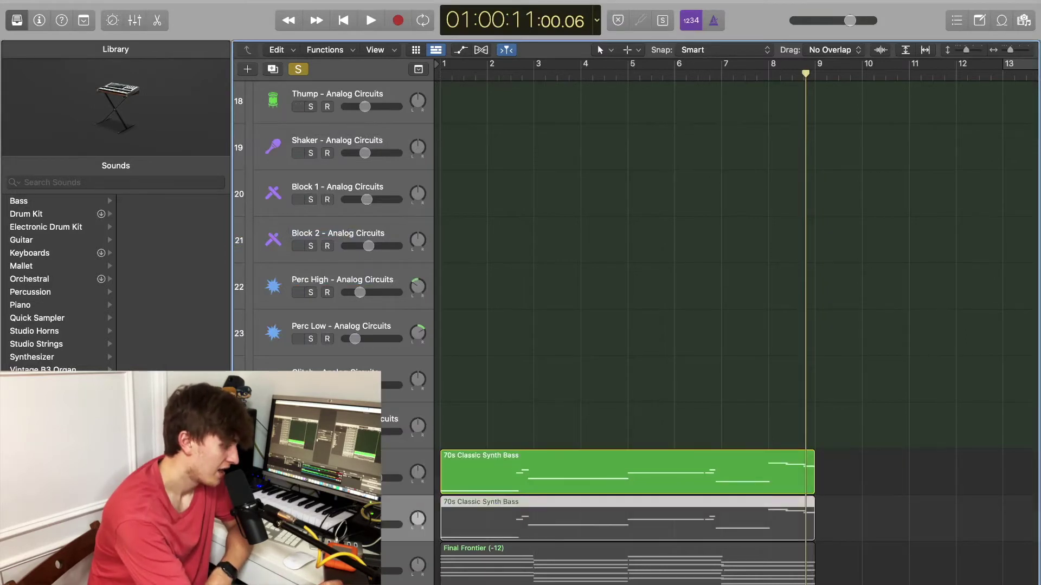
pyautogui.hotkey('ctrl', 'm')
pyautogui.hotkey('ctrl', 'm')
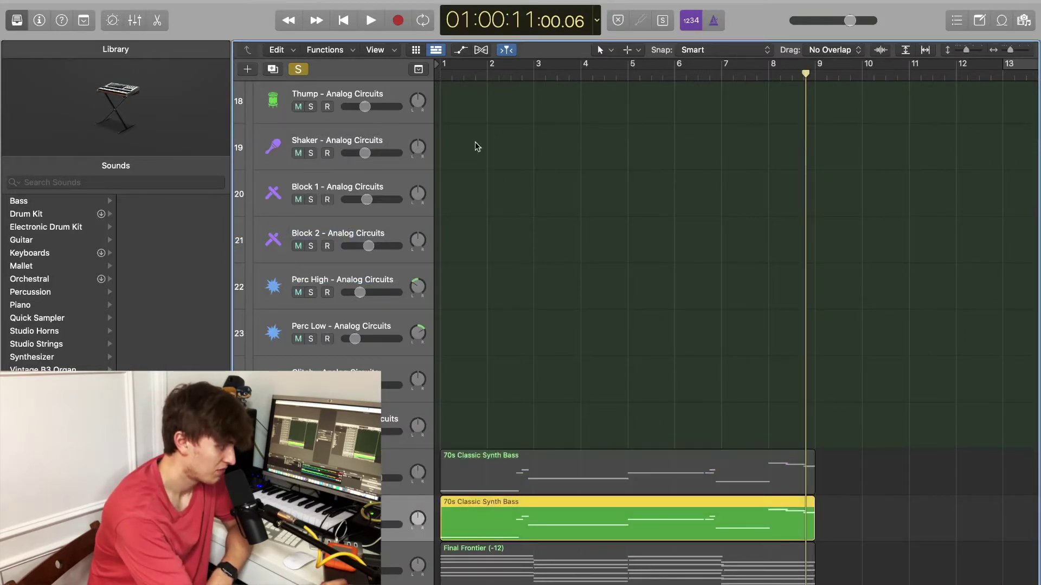
pyautogui.press('Return')
pyautogui.press('space')
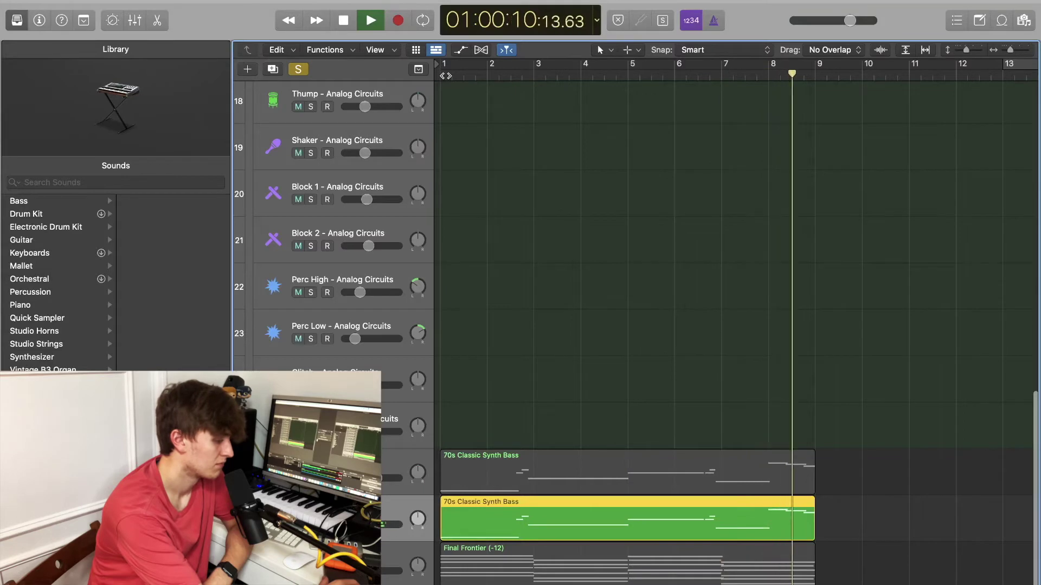
pyautogui.press('space')
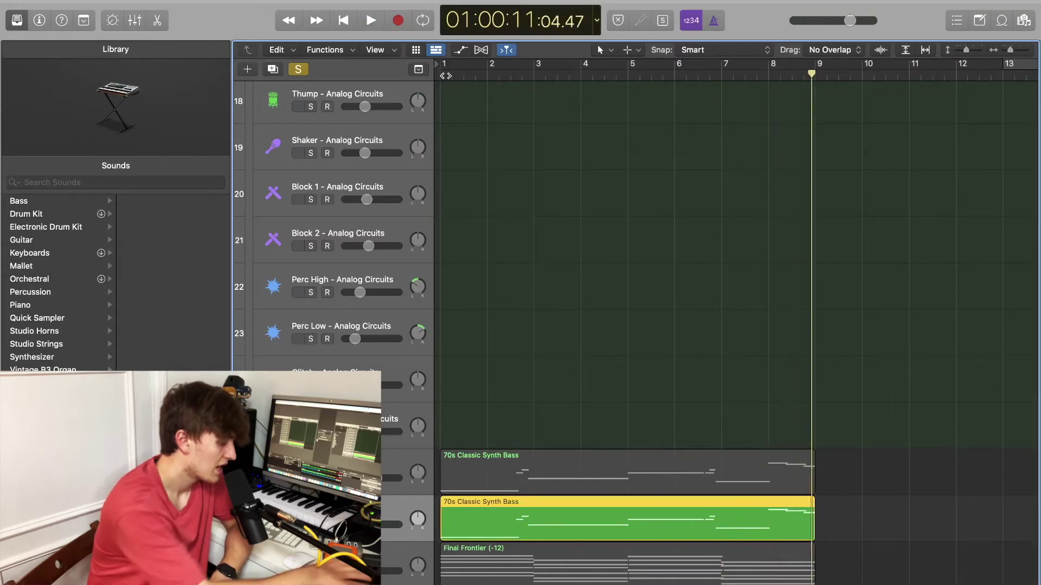
pyautogui.press('x')
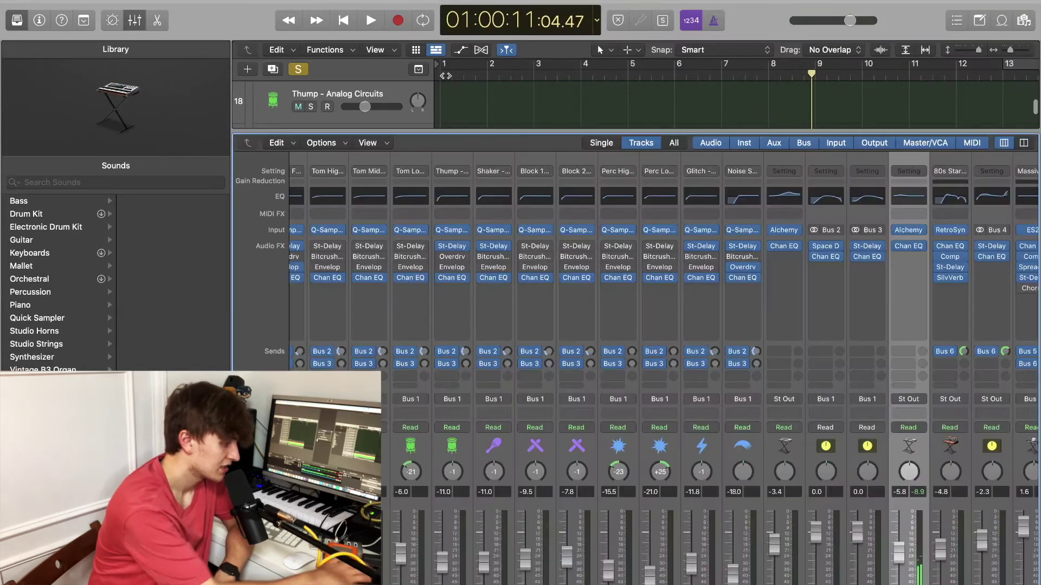
# - Check the Agile Synth Bass Channel EQ's gentle boost near 100 Hz, then hide the mixer
pyautogui.click(914, 200)
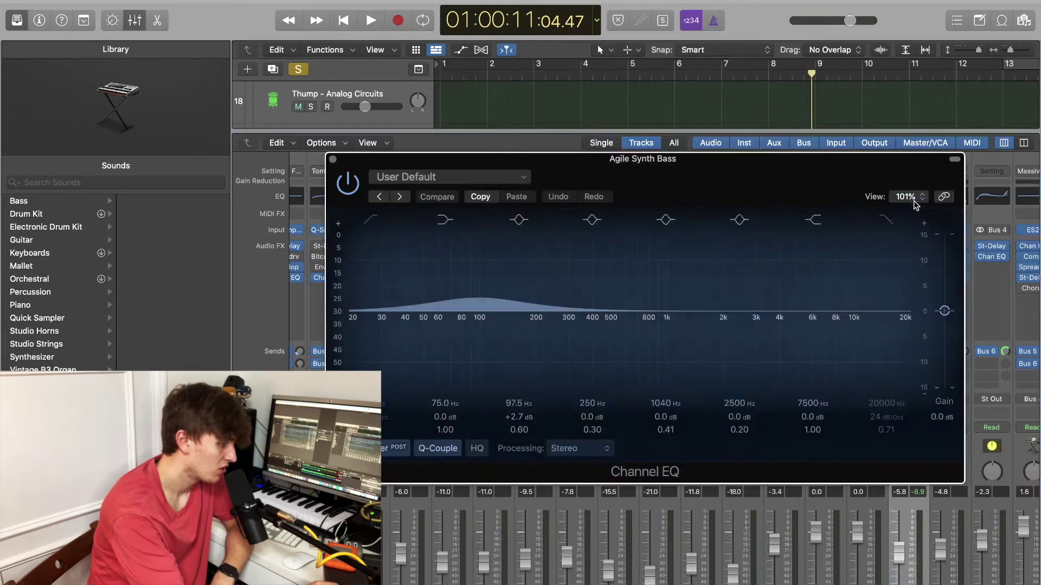
pyautogui.click(333, 160)
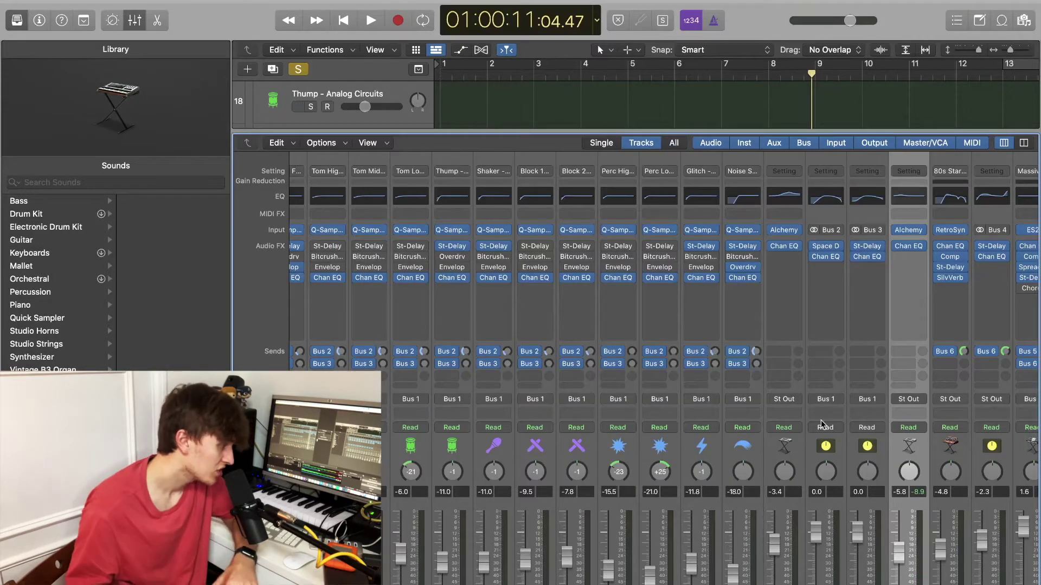
pyautogui.click(134, 20)
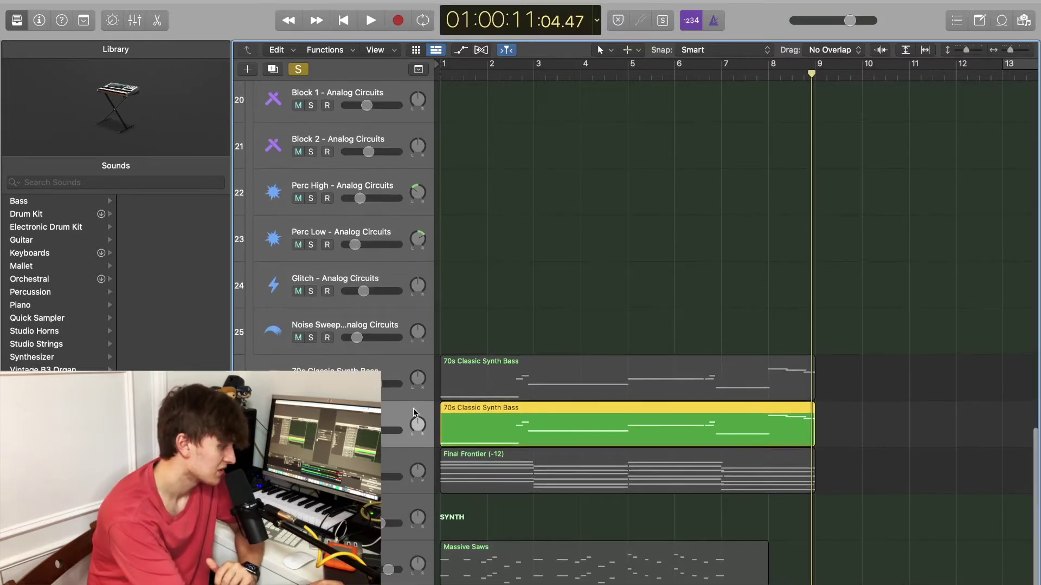
# - Play both 70s Classic Synth Bass regions together, then select the Final Frontier region
pyautogui.keyDown('shift'); pyautogui.click(325, 377); pyautogui.keyUp('shift')
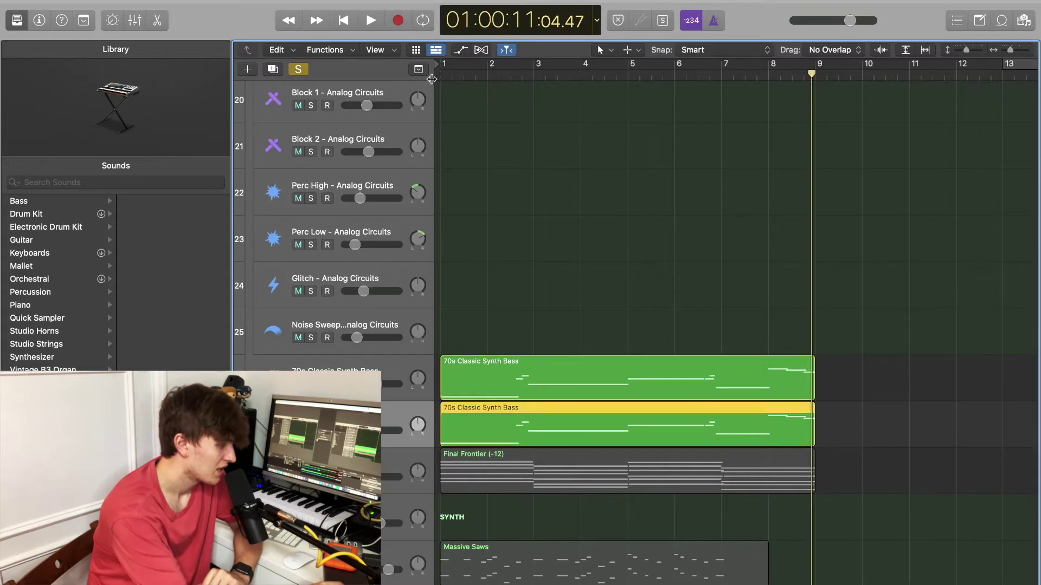
pyautogui.press('space')
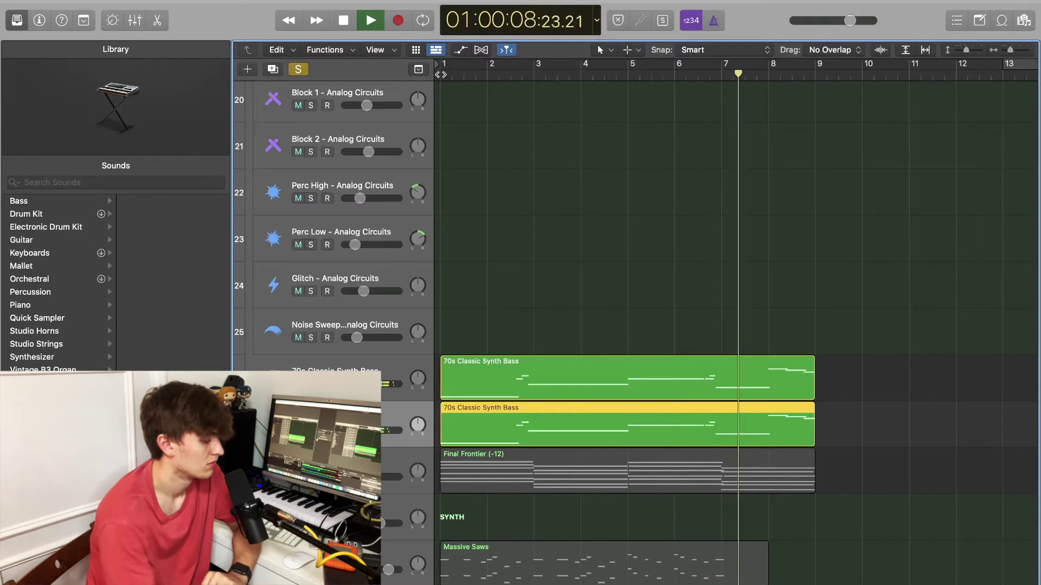
pyautogui.press('space')
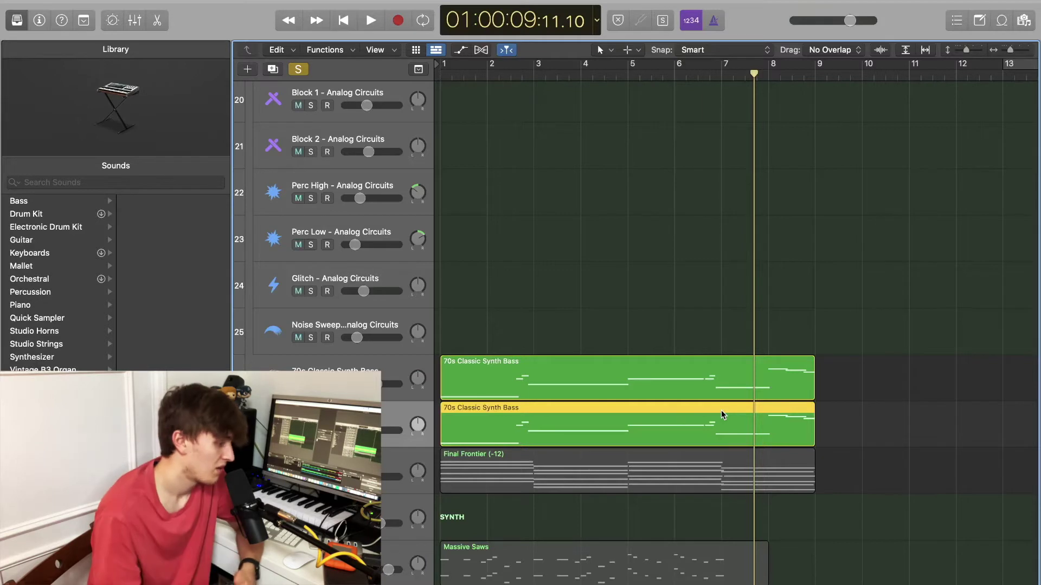
pyautogui.press('Down')
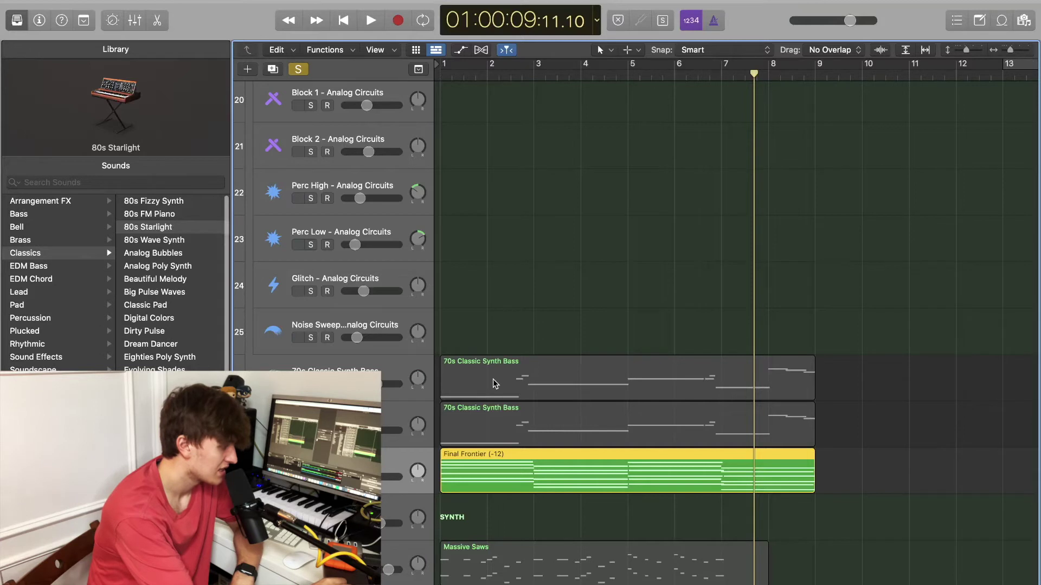
# - Play Final Frontier from the start and view its 80s Starlight strip with RetroSyn, Comp and SilvVerb
pyautogui.press('Return')
pyautogui.press('space')
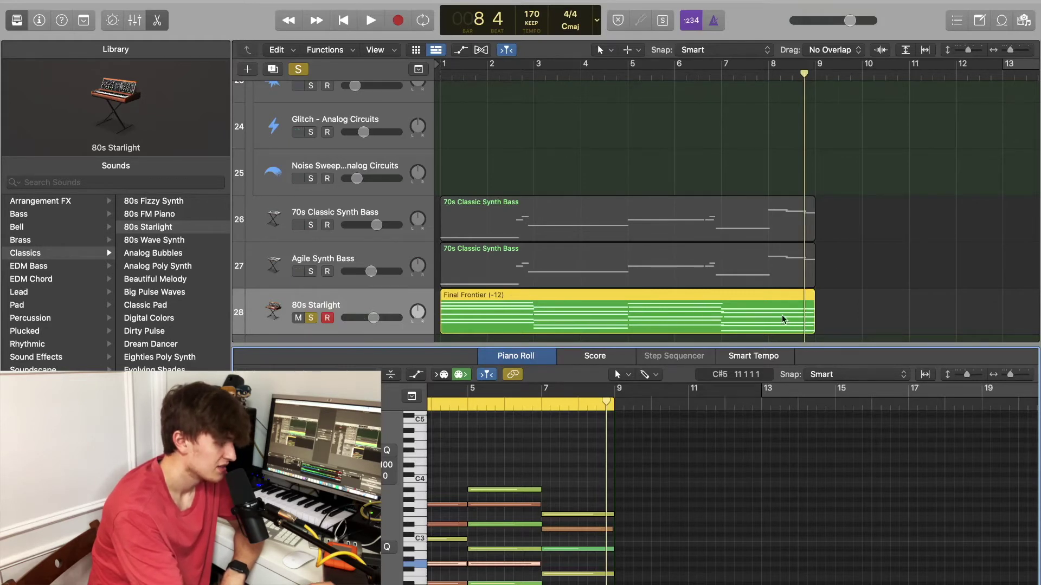
pyautogui.scroll(-5, 782, 319)
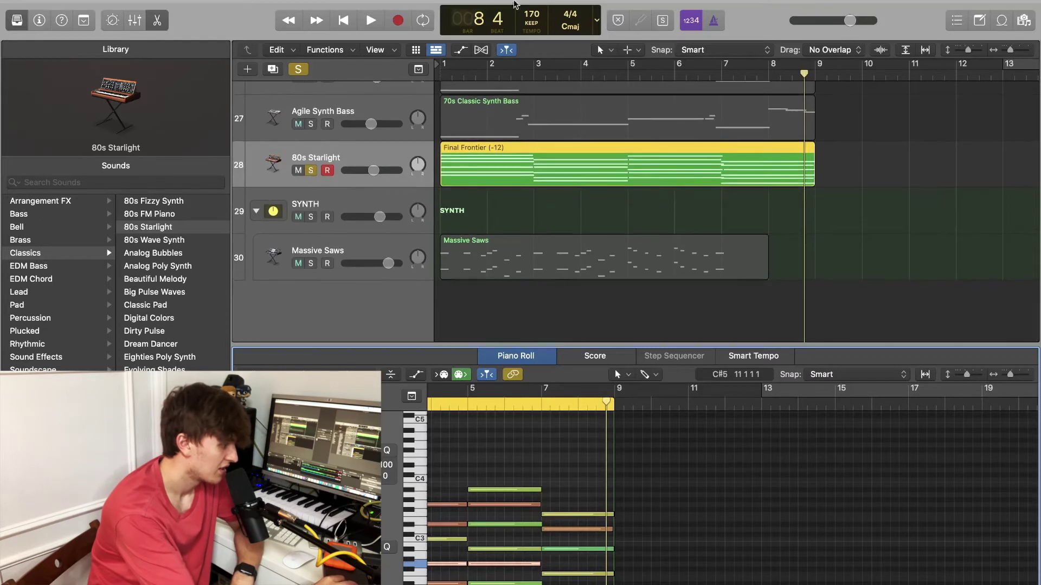
pyautogui.doubleClick(442, 72)
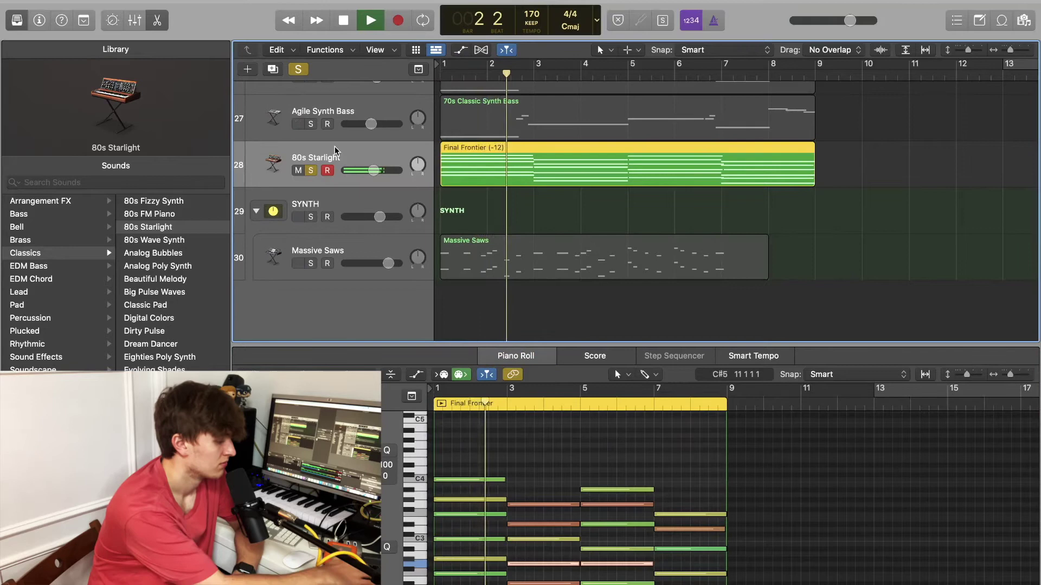
pyautogui.press('x')
pyautogui.hscroll(5, 617, 263)
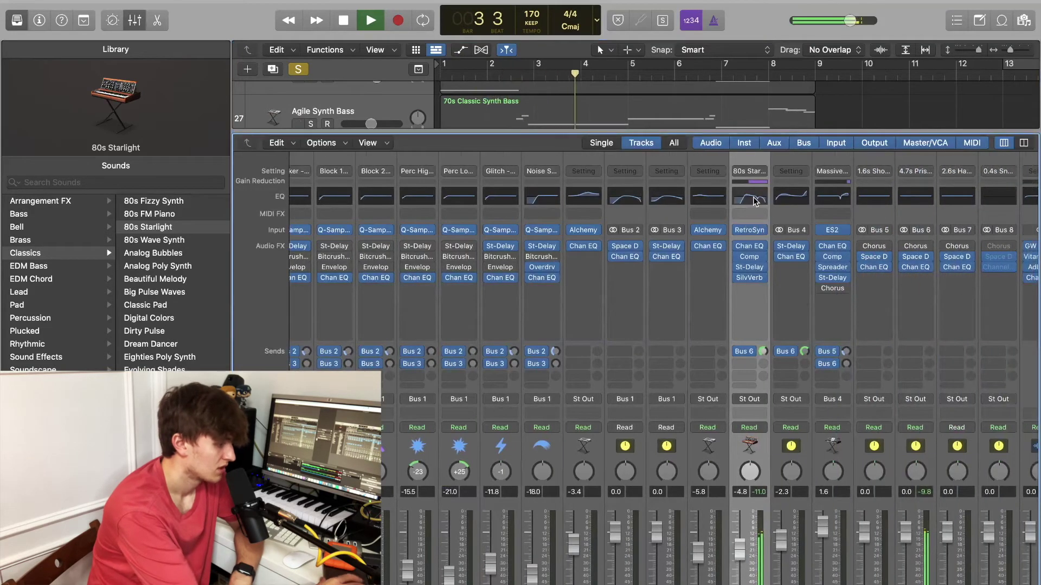
# - Review the 80s Starlight Channel EQ's 13.3 dB cut at 3540 Hz, stop playback, and hide the mixer
pyautogui.click(753, 199)
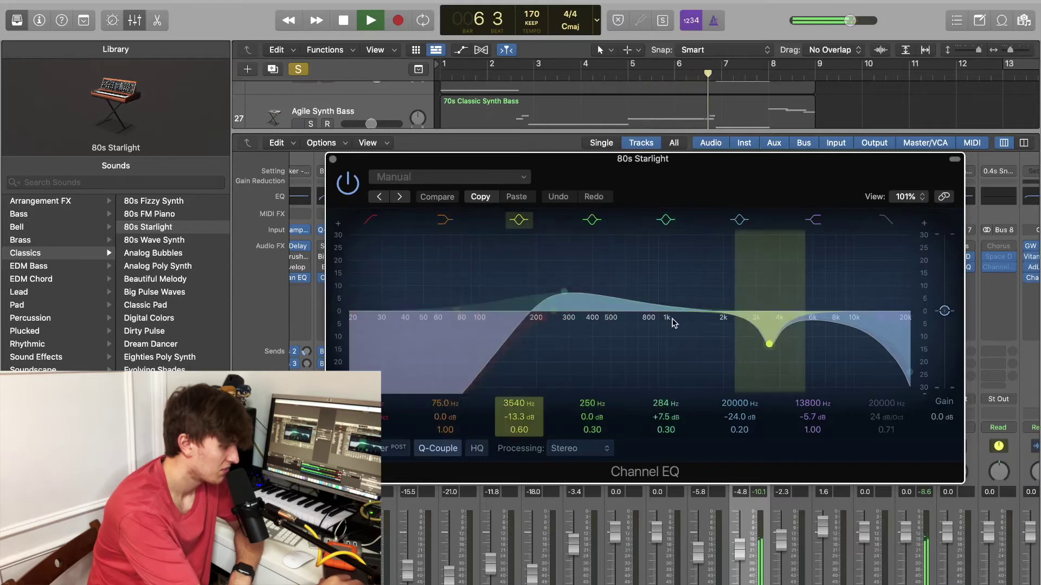
pyautogui.press('space')
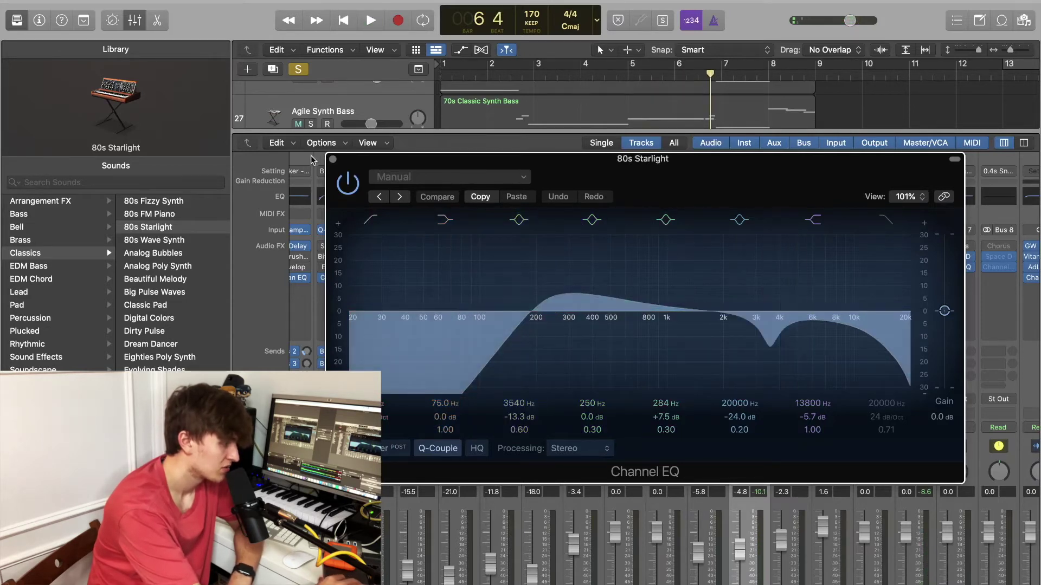
pyautogui.click(332, 158)
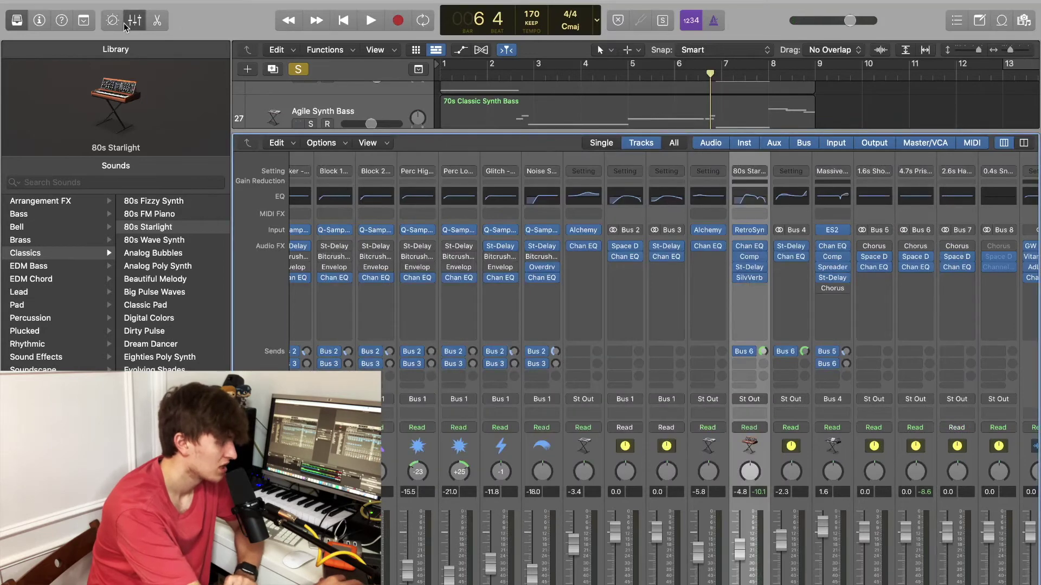
pyautogui.click(128, 21)
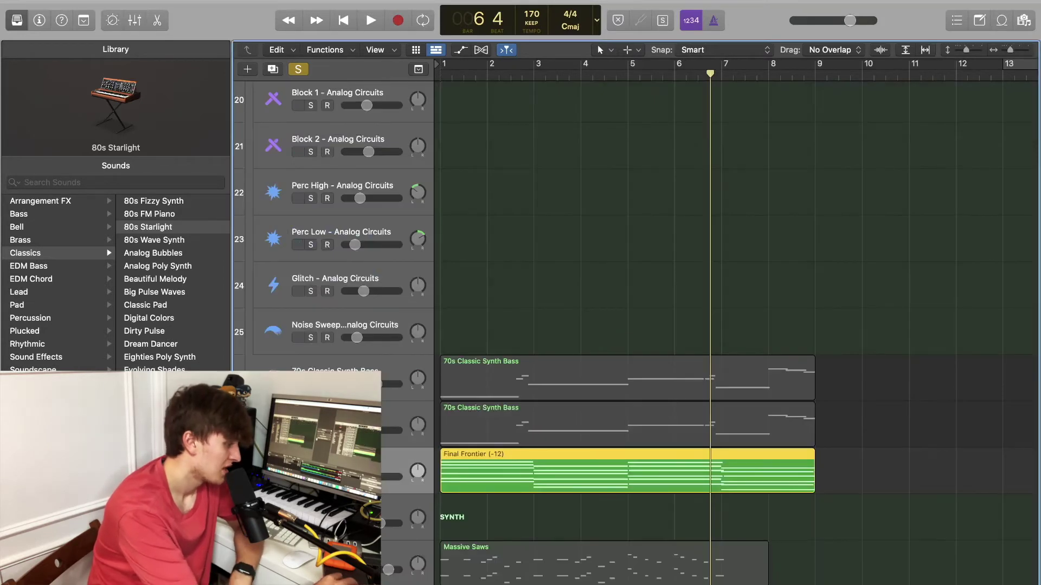
# - Unsolo, play the mix from bar 1 with Massive Saws muted, then unmute its region
pyautogui.press('s')
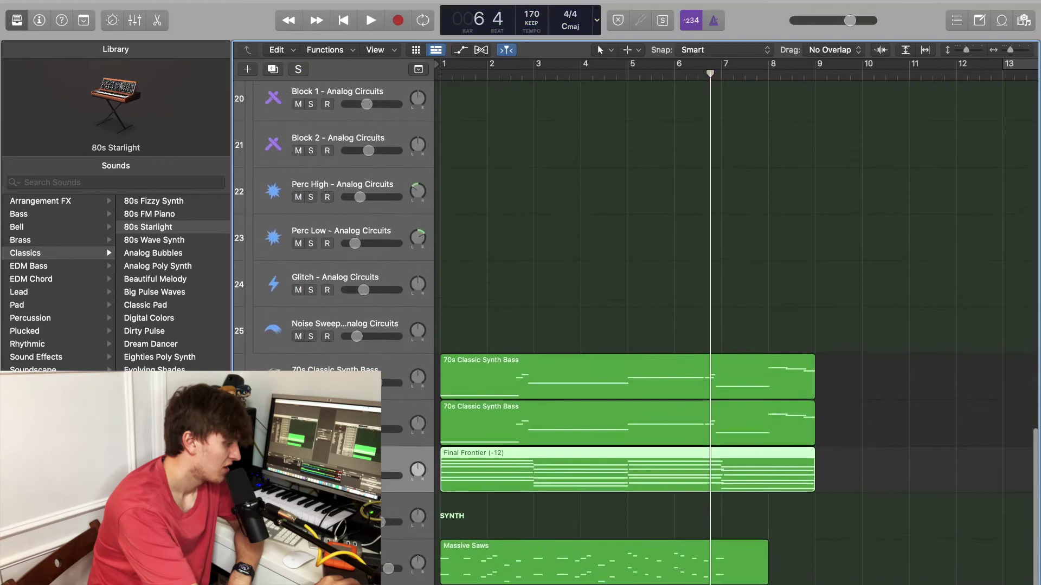
pyautogui.press('m')
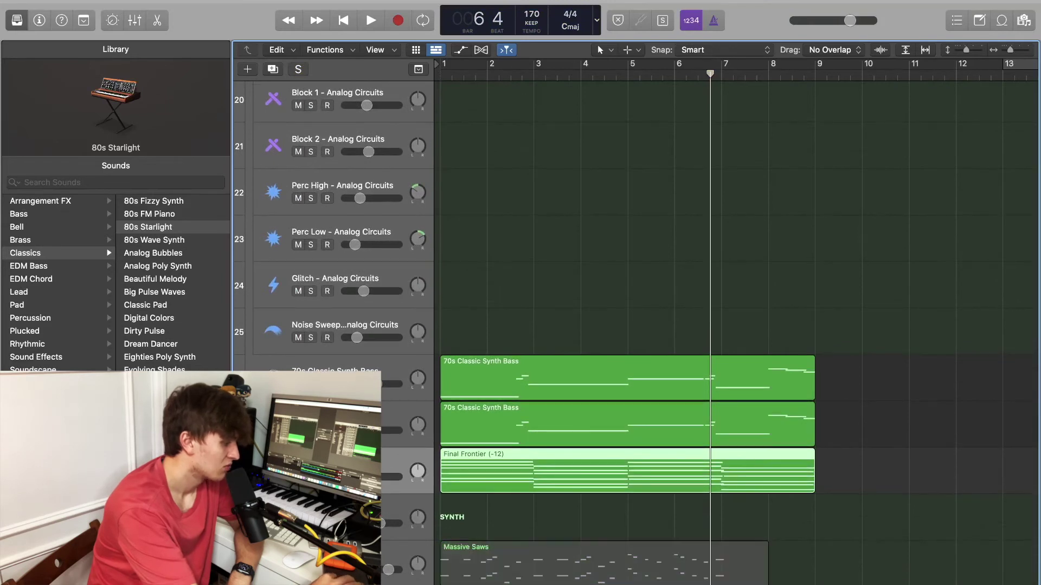
pyautogui.press('Return')
pyautogui.press('space')
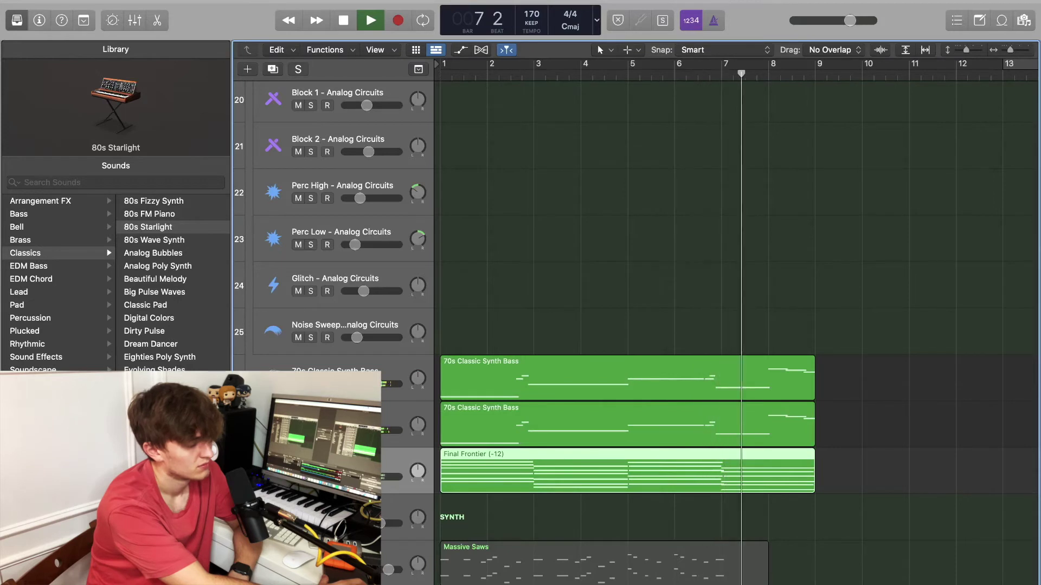
pyautogui.press('space')
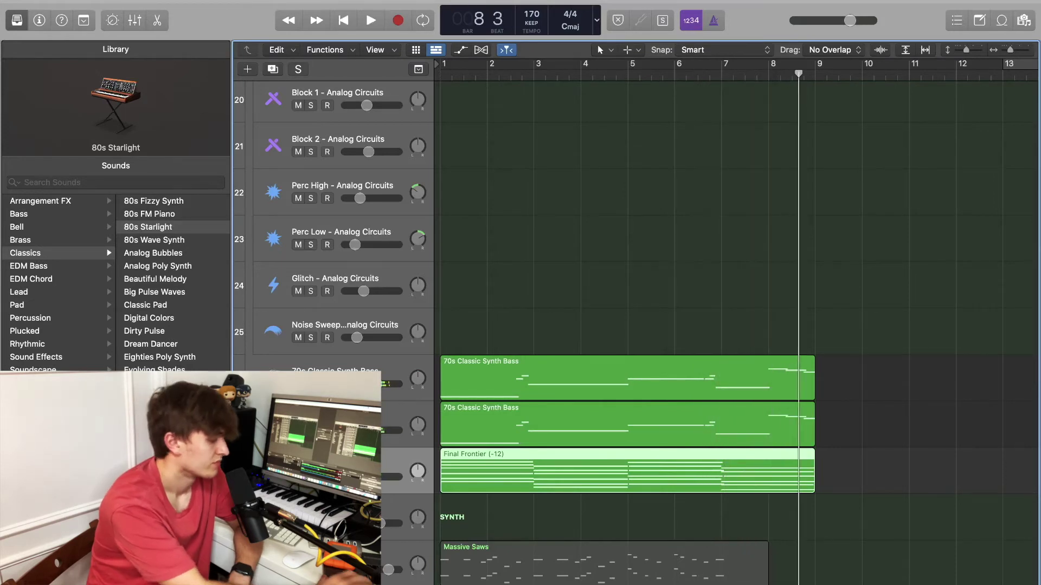
pyautogui.click(298, 570)
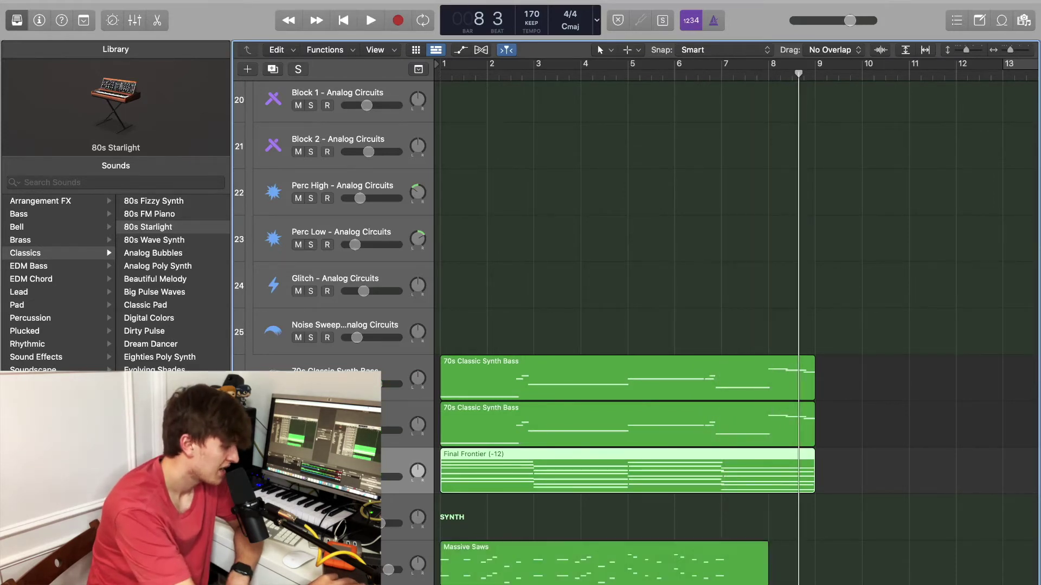
# - Show and hide the mixer for Massive Saws, and return the playhead to bar 1
pyautogui.press('x')
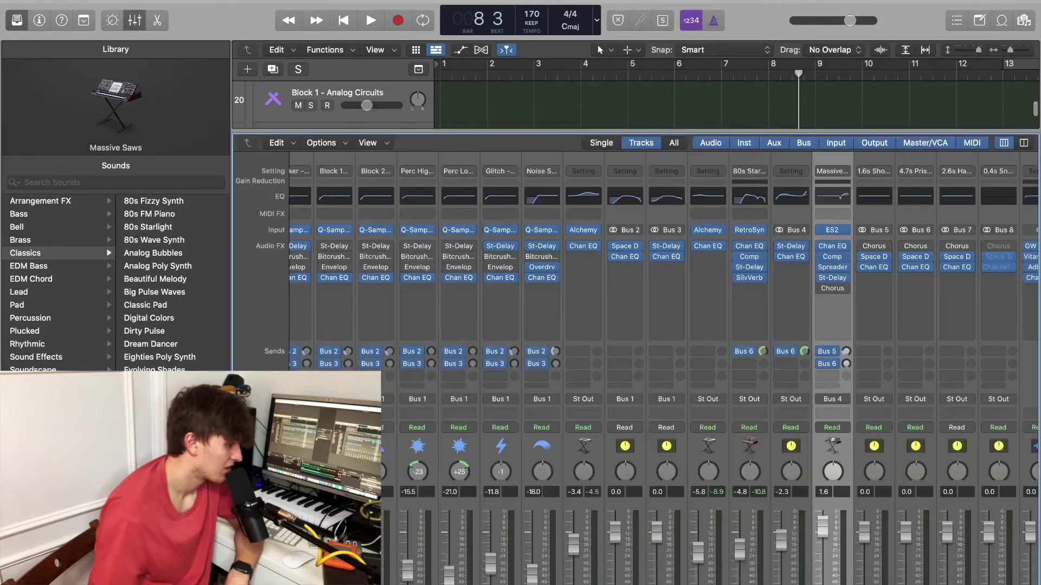
pyautogui.press('x')
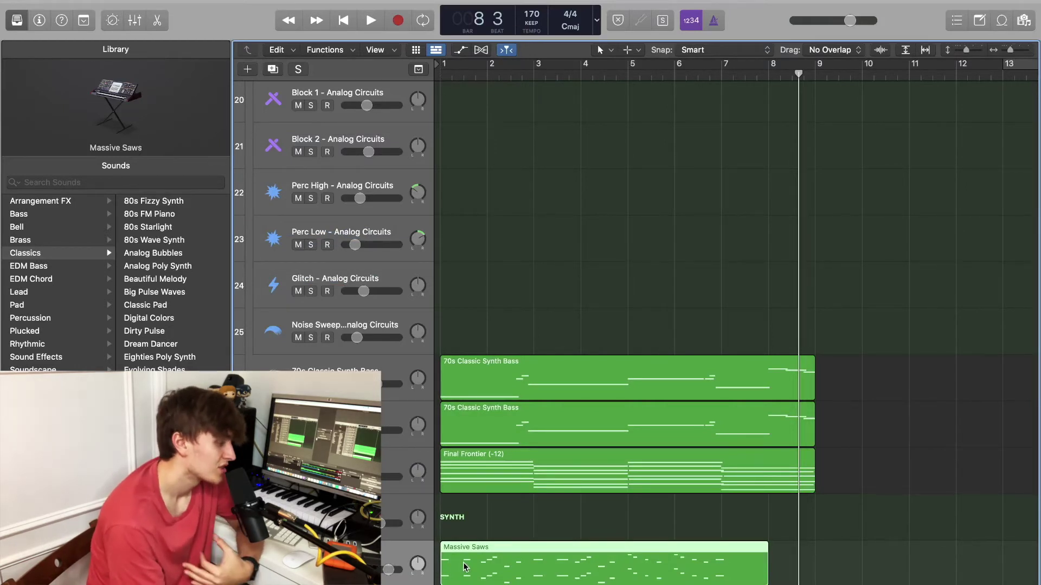
pyautogui.press('Return')
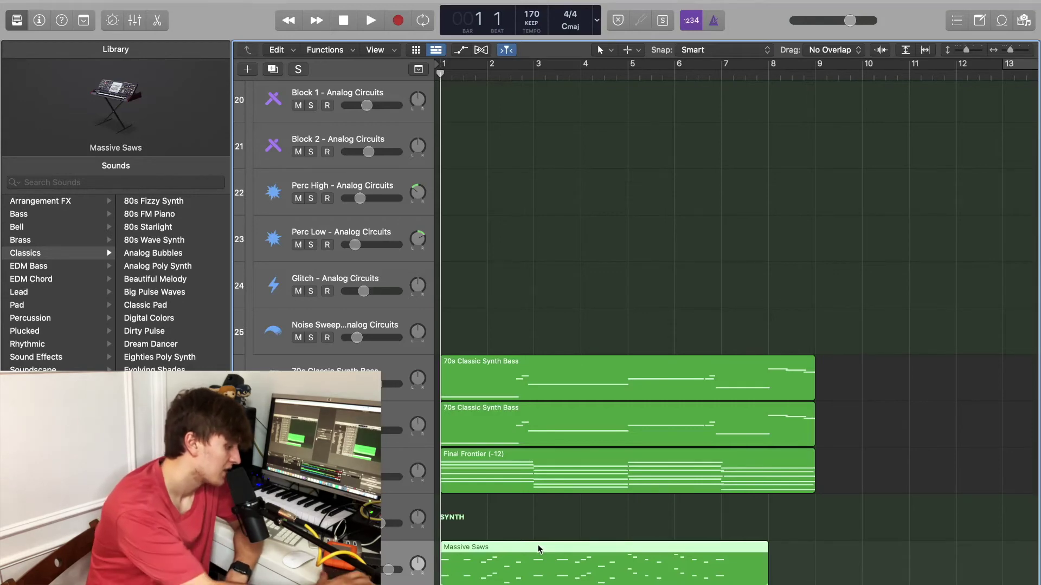
# - Check the Massive Saws Channel EQ's 16.8 dB cut at 3380 Hz, then hide the mixer
pyautogui.press('x')
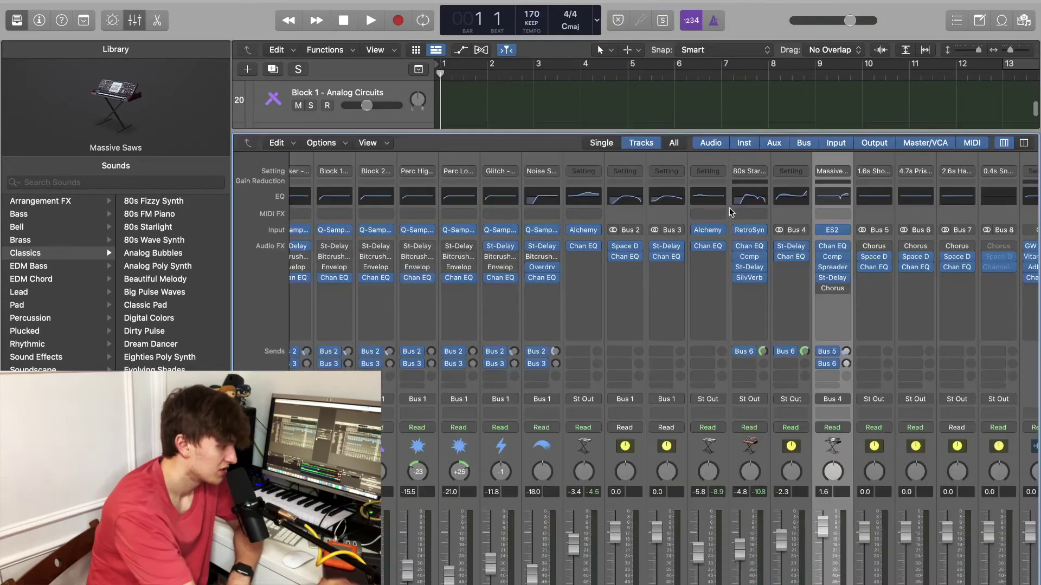
pyautogui.click(832, 197)
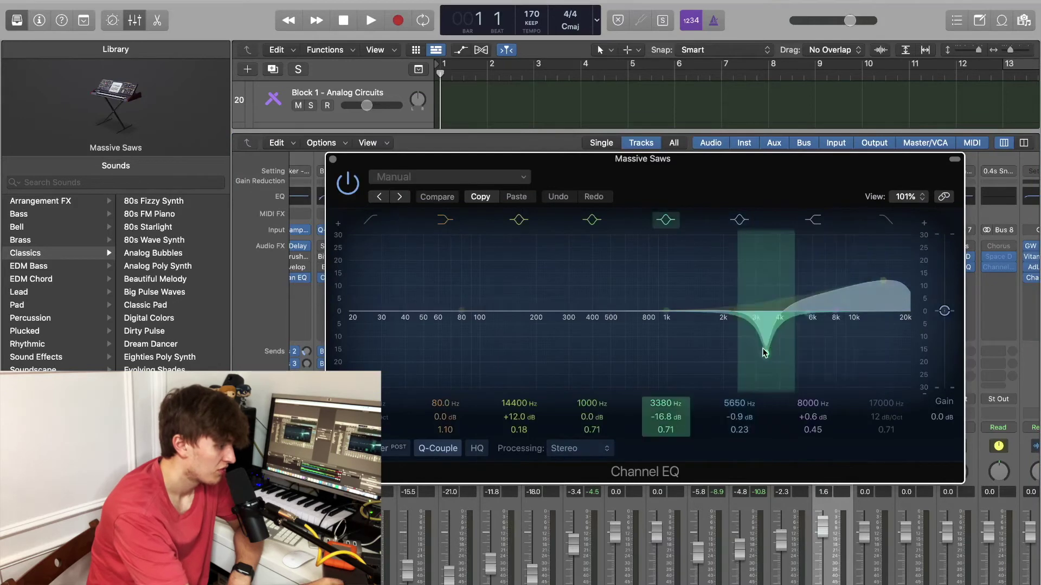
pyautogui.click(333, 159)
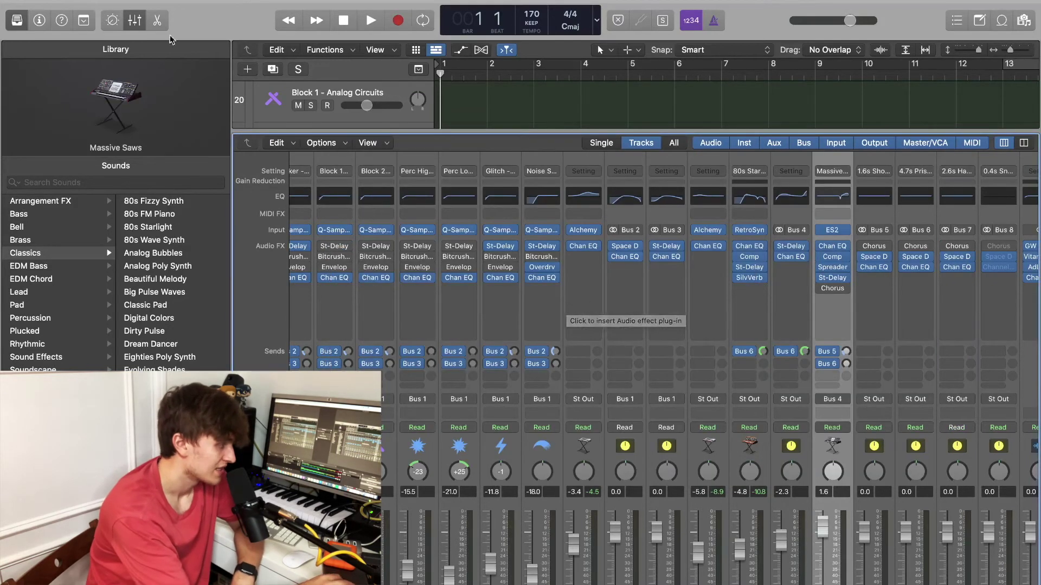
pyautogui.press('x')
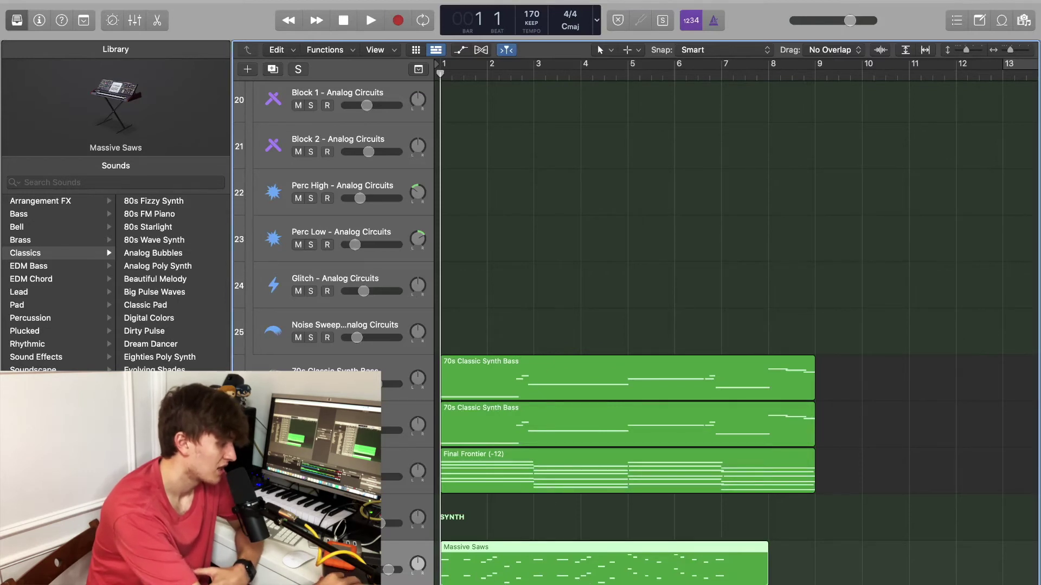
# - Solo the Massive Saws track and play it alone to about bar 6
pyautogui.hotkey('ctrl', 's')
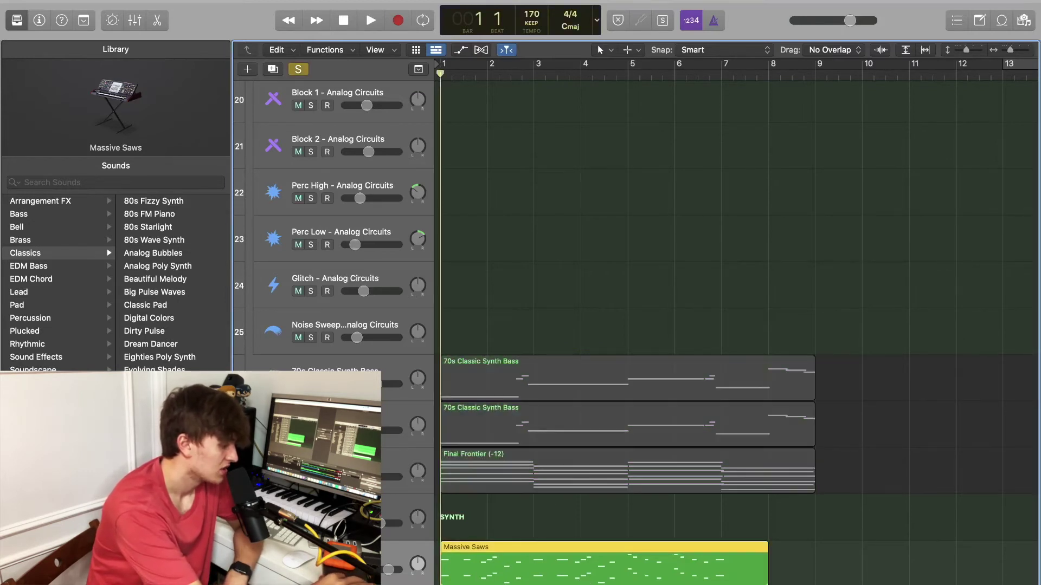
pyautogui.press('space')
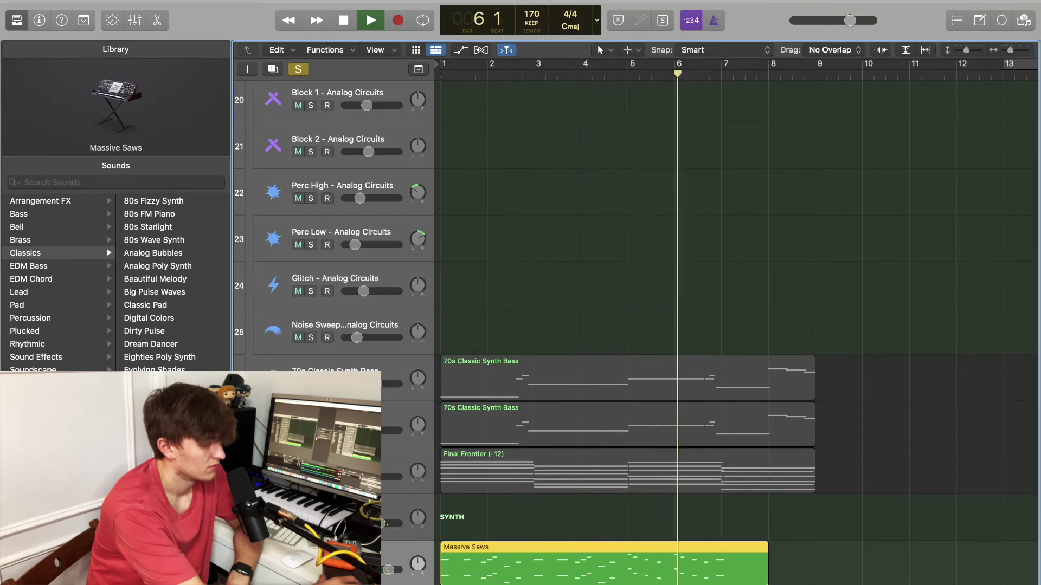
pyautogui.press('space')
# - Inspect the Bus 5 Space Designer's 1.6s Short Vocal Hall reverb, then hide the mixer
pyautogui.press('x')
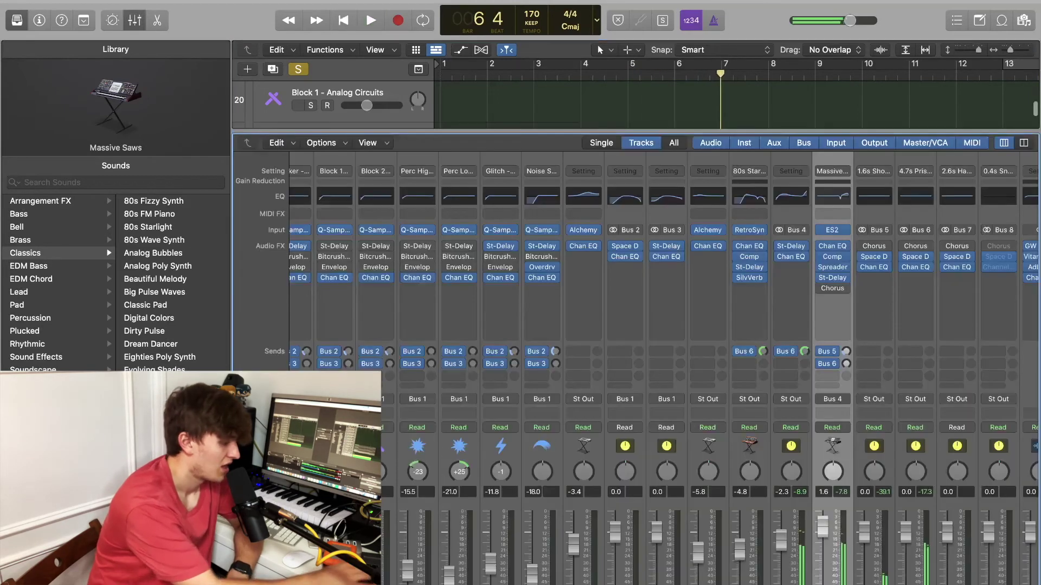
pyautogui.hscroll(3, 843, 342)
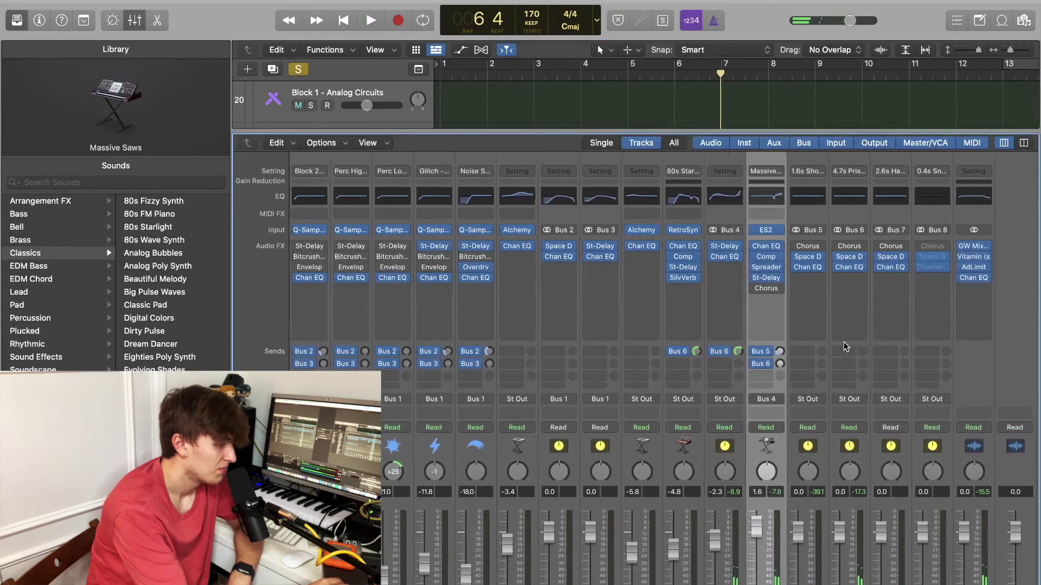
pyautogui.click(811, 258)
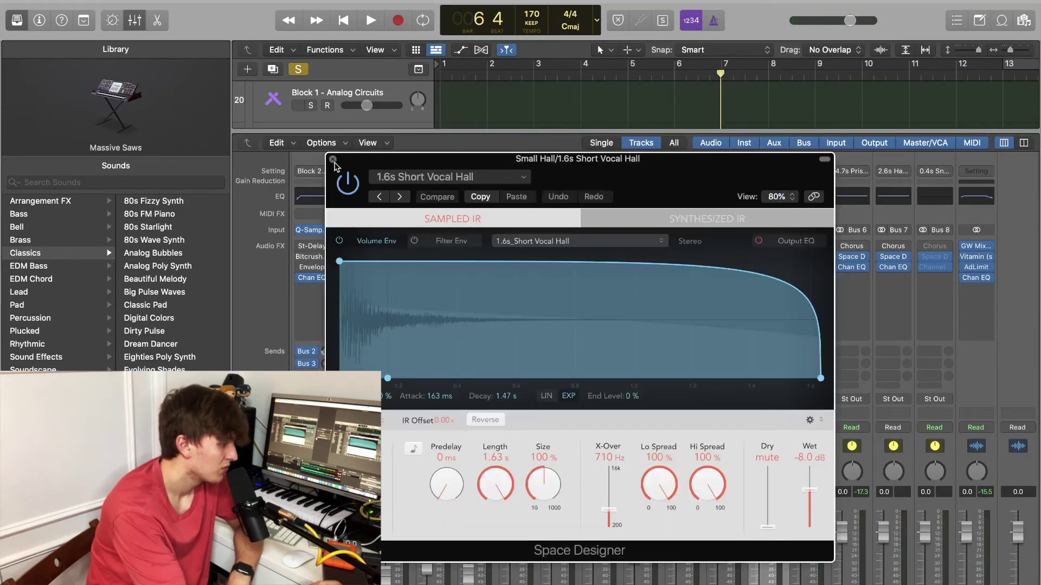
pyautogui.click(333, 160)
pyautogui.press('x')
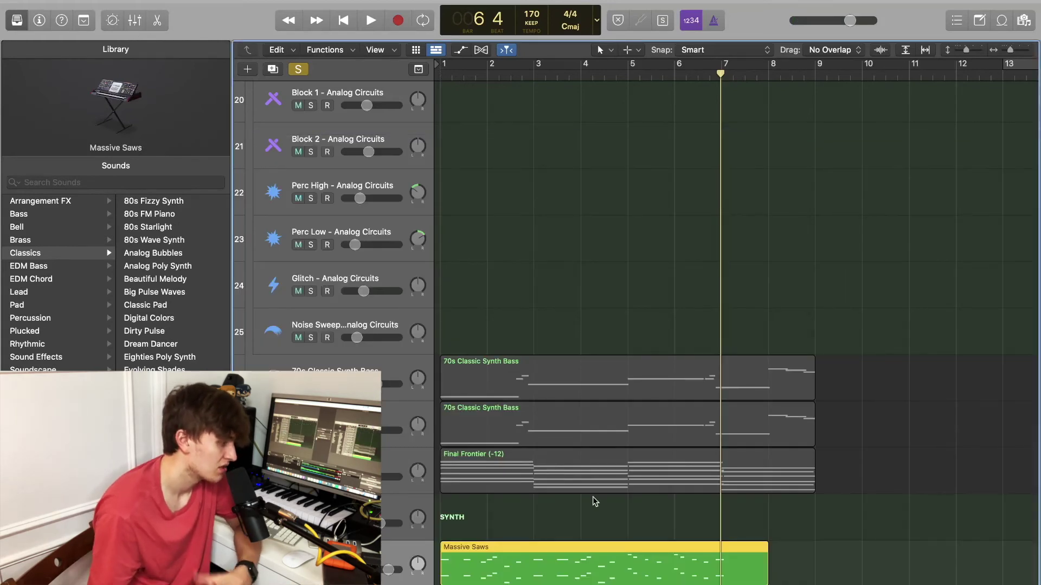
# - Turn off solo and return the playhead to bar 1
pyautogui.press('s')
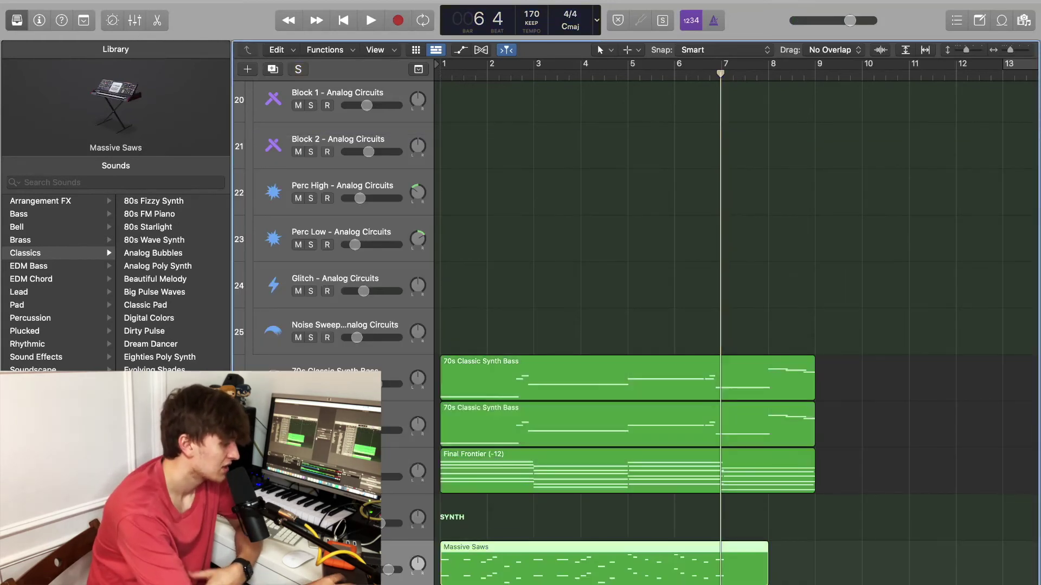
pyautogui.scroll(15, 596, 325)
pyautogui.press('Return')
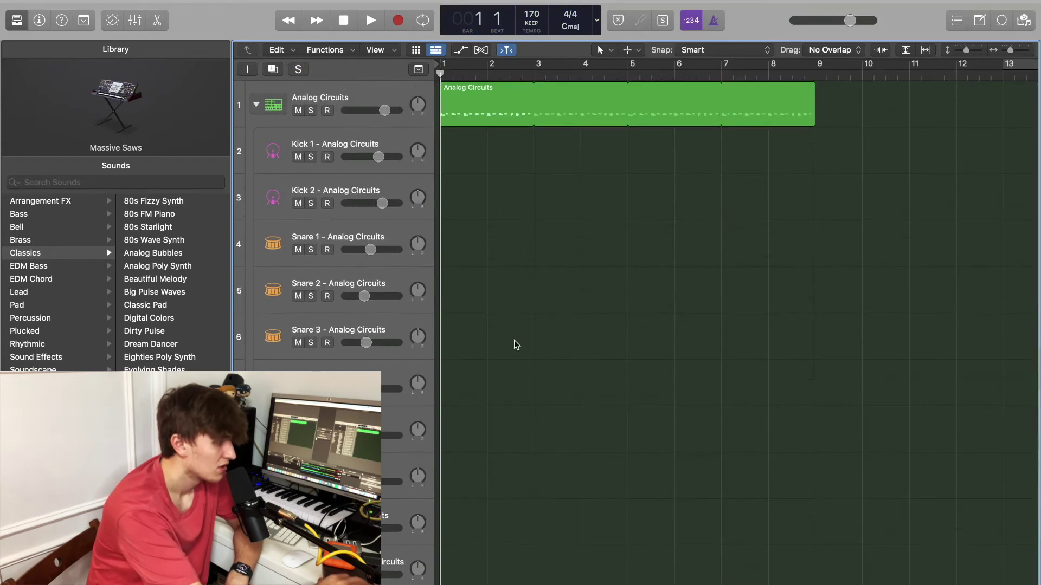